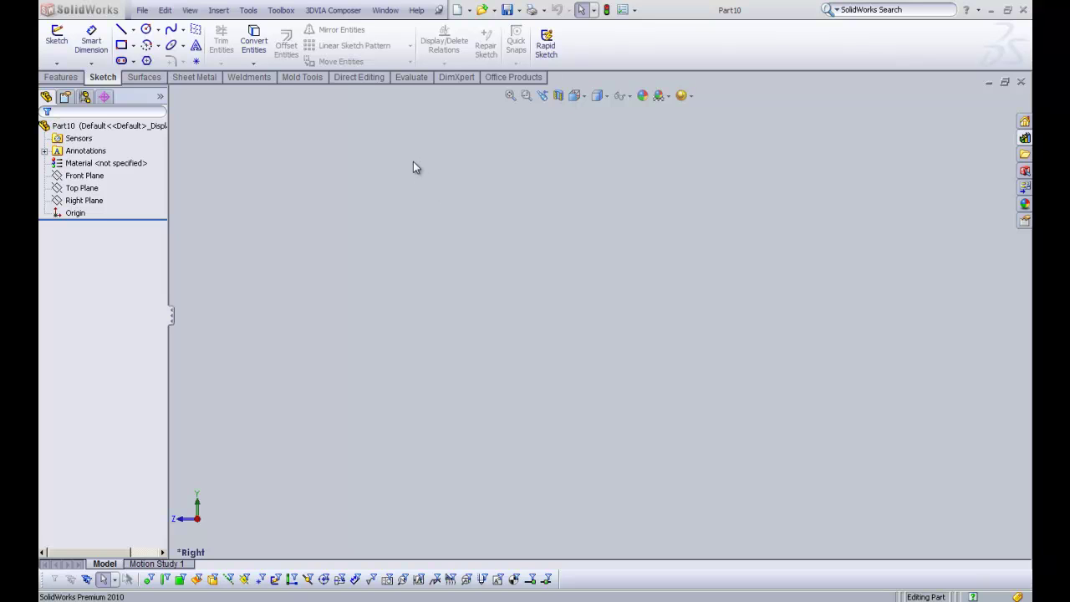
Step: Sketch an open three-line profile on the Right Plane: a horizontal base about 100 mm long level with the origin and outward-sloping sides about 45 mm long
left_click(87, 203)
left_click(98, 183)
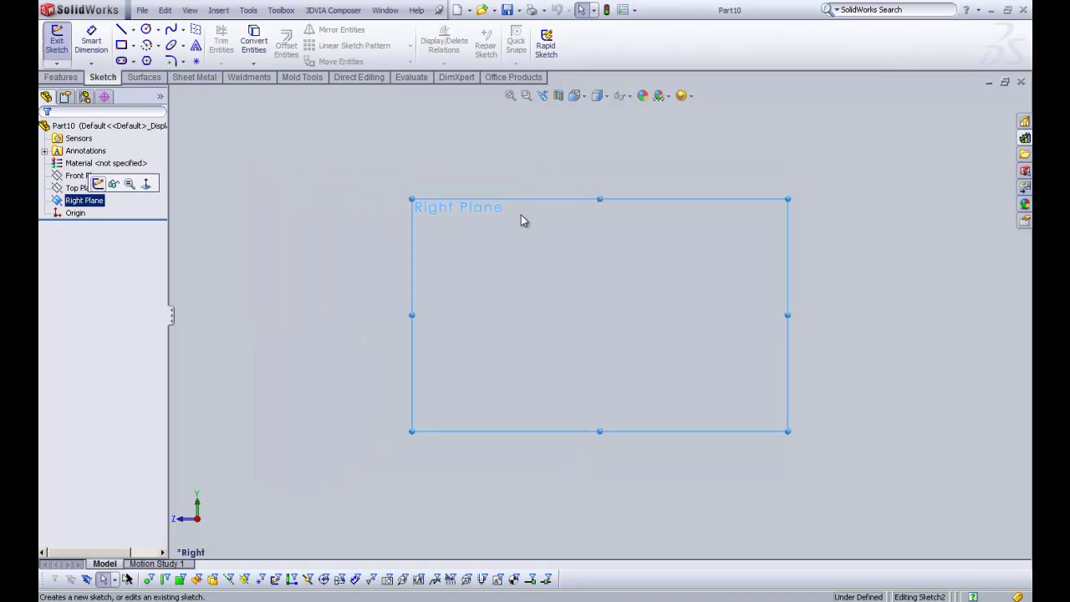
scroll(635, 319, "down", 2)
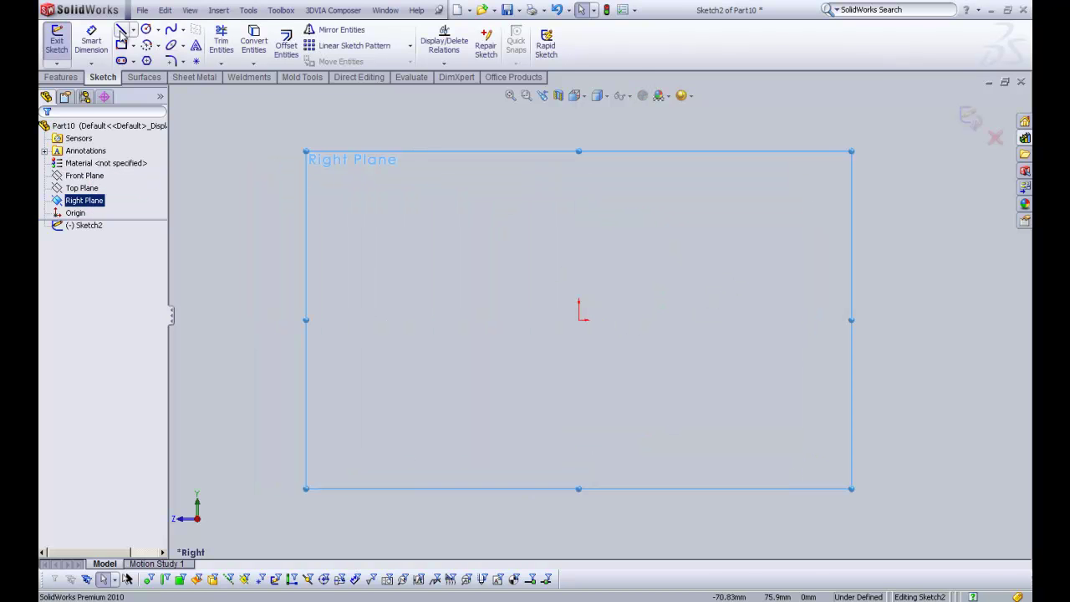
left_click(121, 32)
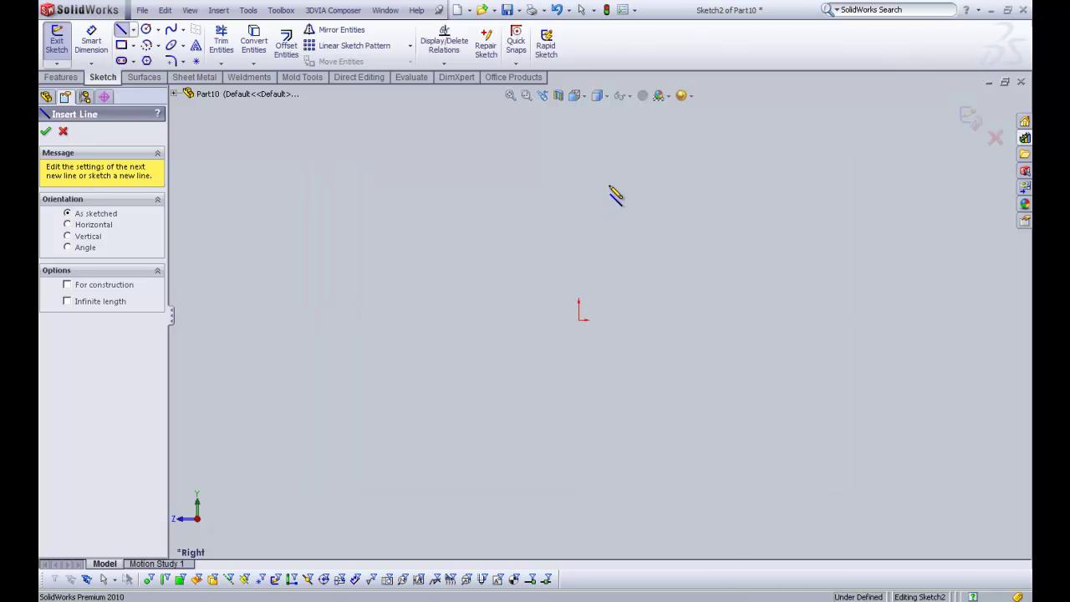
left_click(610, 185)
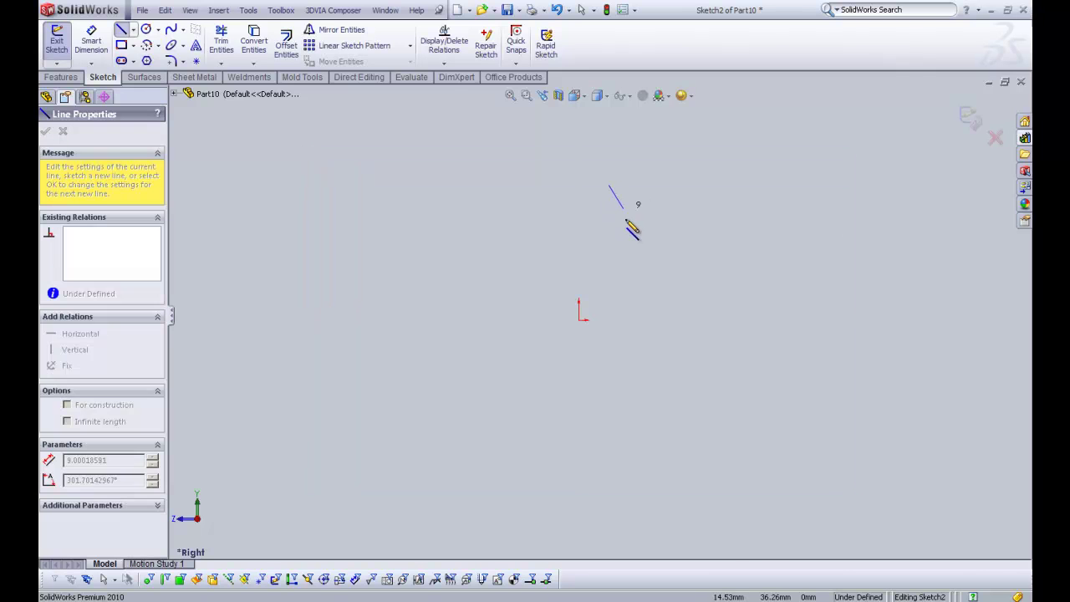
left_click(638, 321)
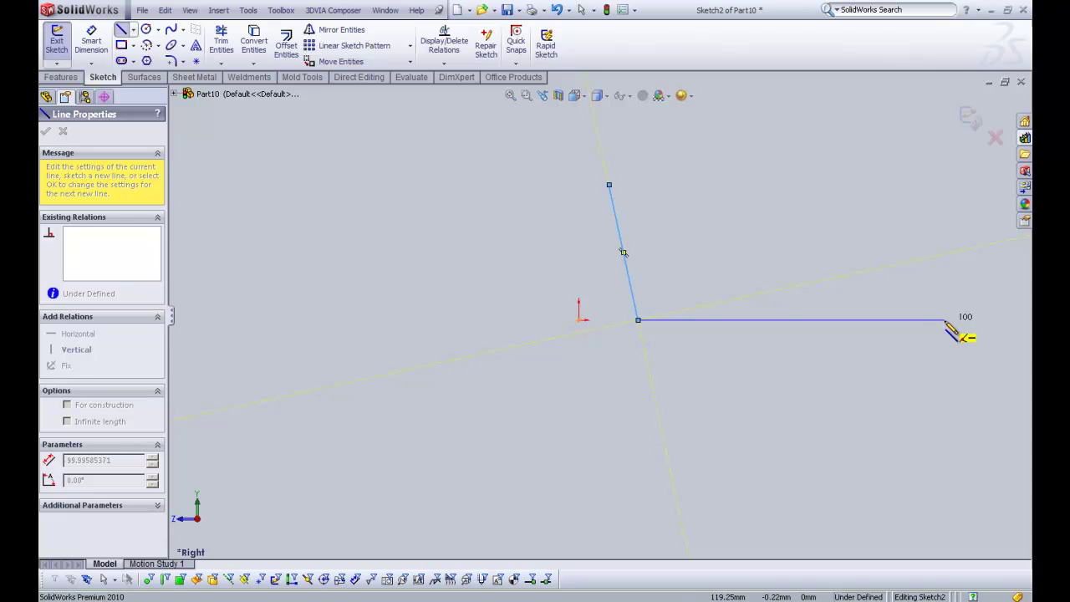
left_click(946, 322)
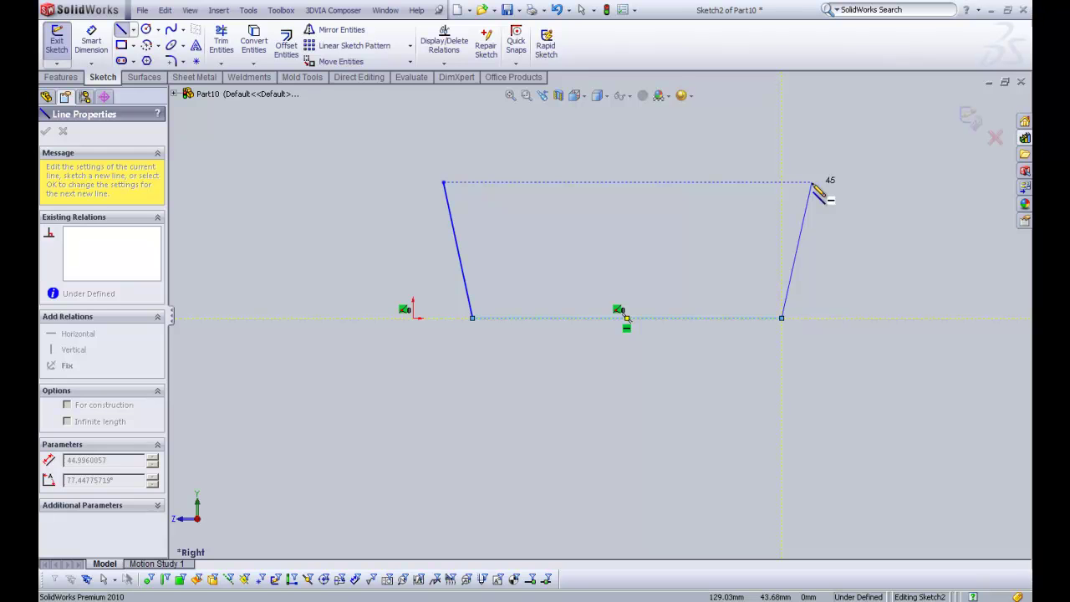
left_click(812, 182)
right_click(813, 183)
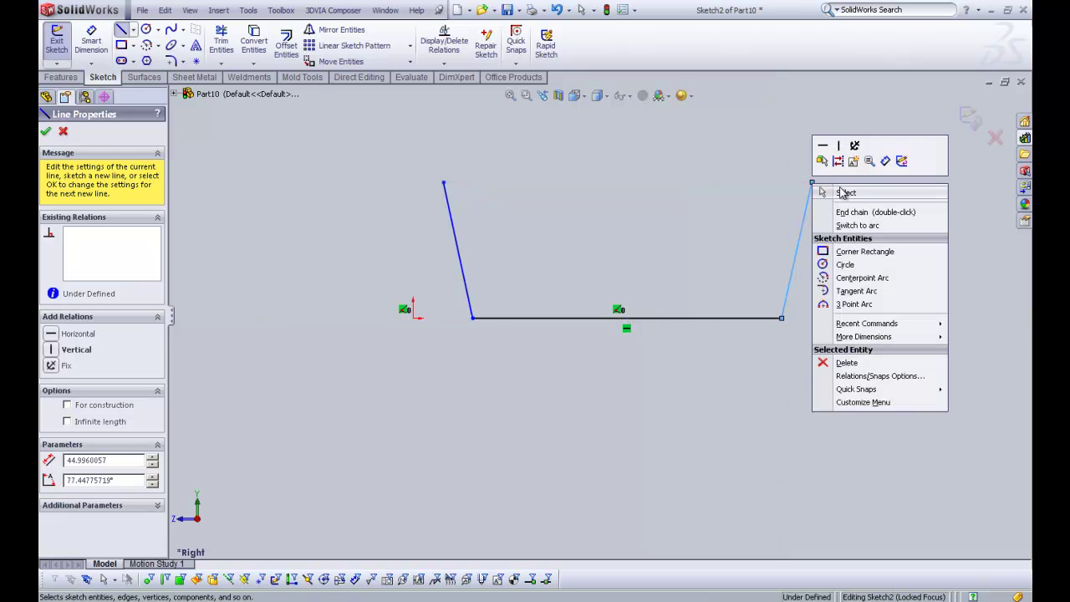
left_click(849, 200)
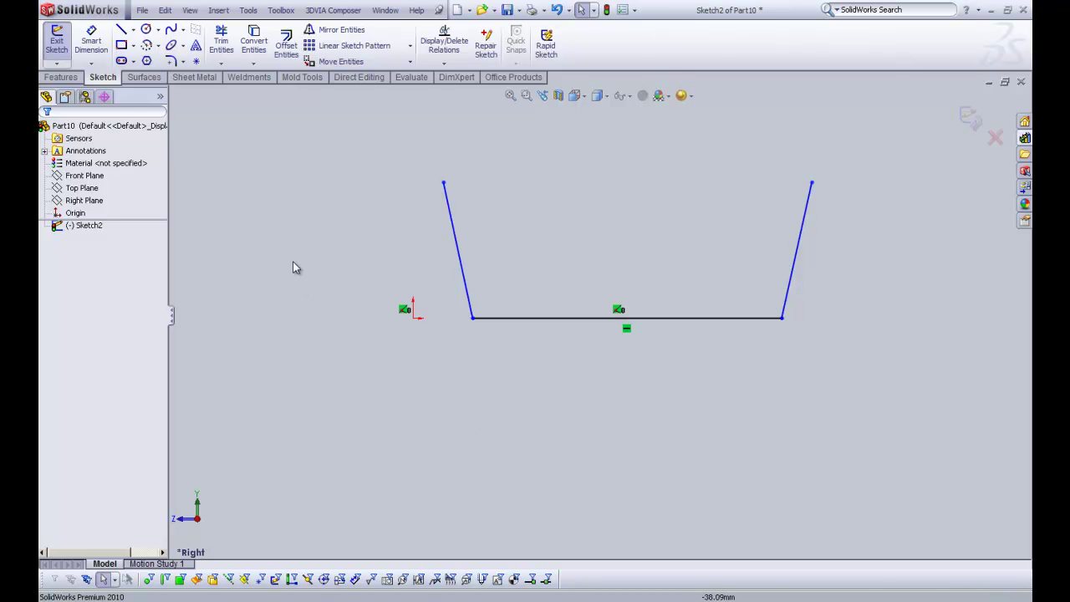
Step: Dimension the horizontal distance from the origin to the upper end of the left sloping line as 10 mm
left_click(90, 43)
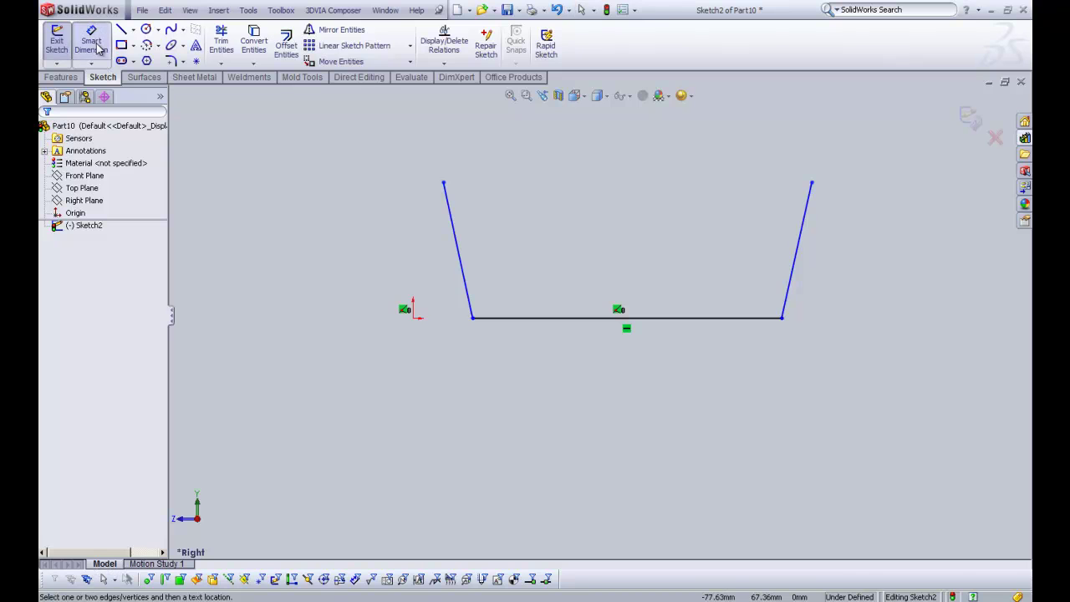
left_click(413, 314)
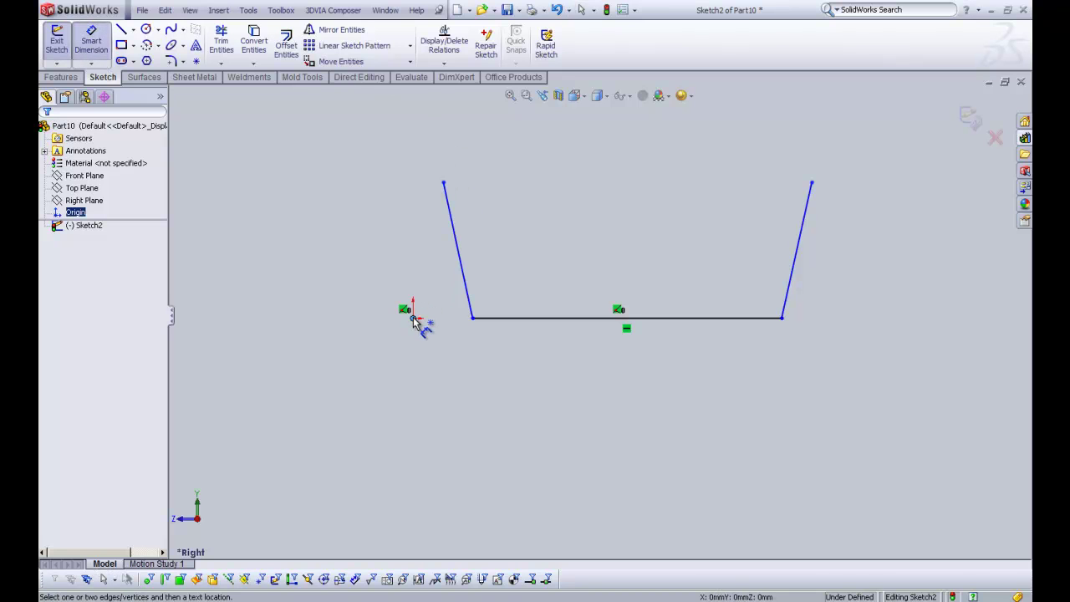
left_click(444, 183)
left_click(426, 145)
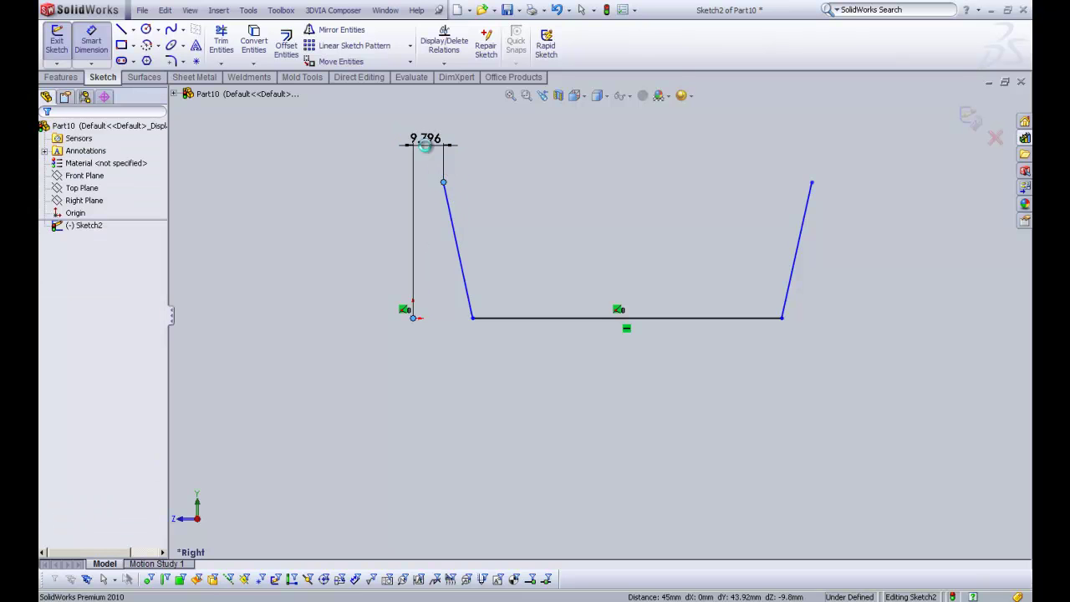
type("10")
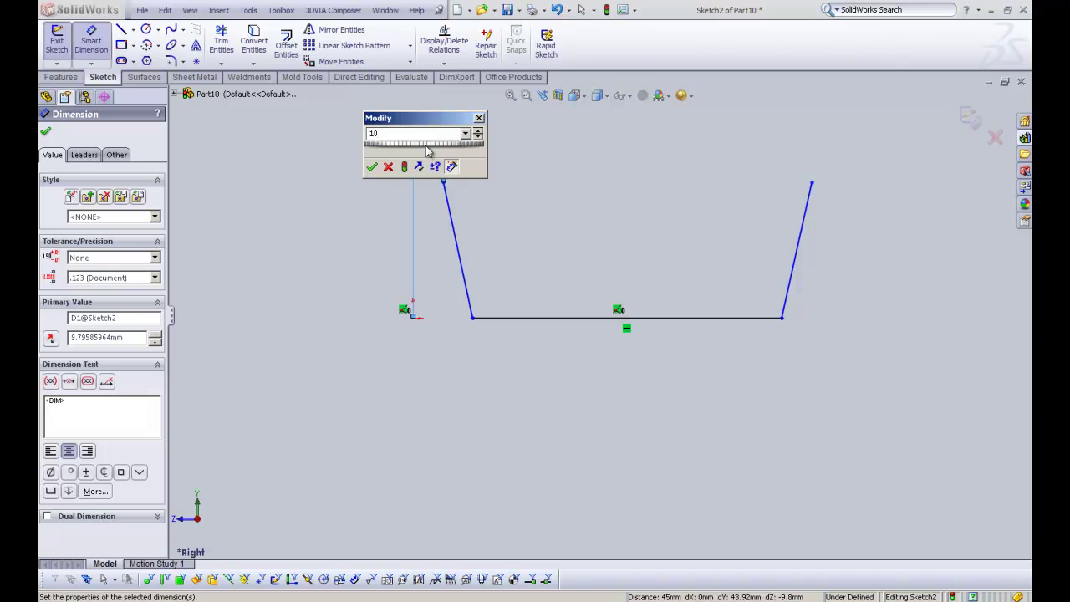
key("Return")
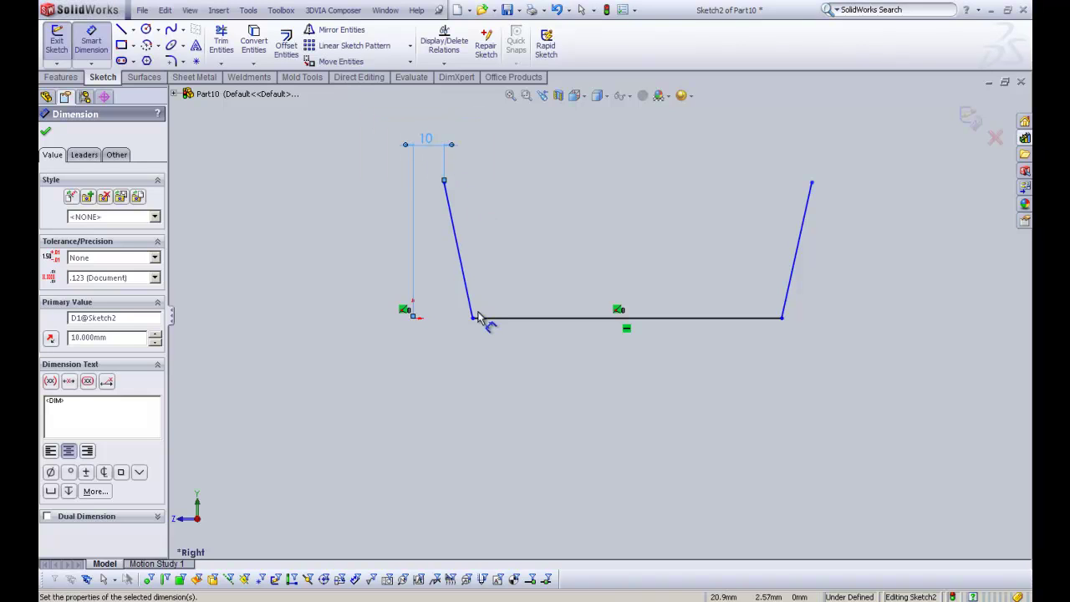
Step: Dimension the vertical height from the base line to the upper end of the left sloping line as 45 mm
left_click(519, 324)
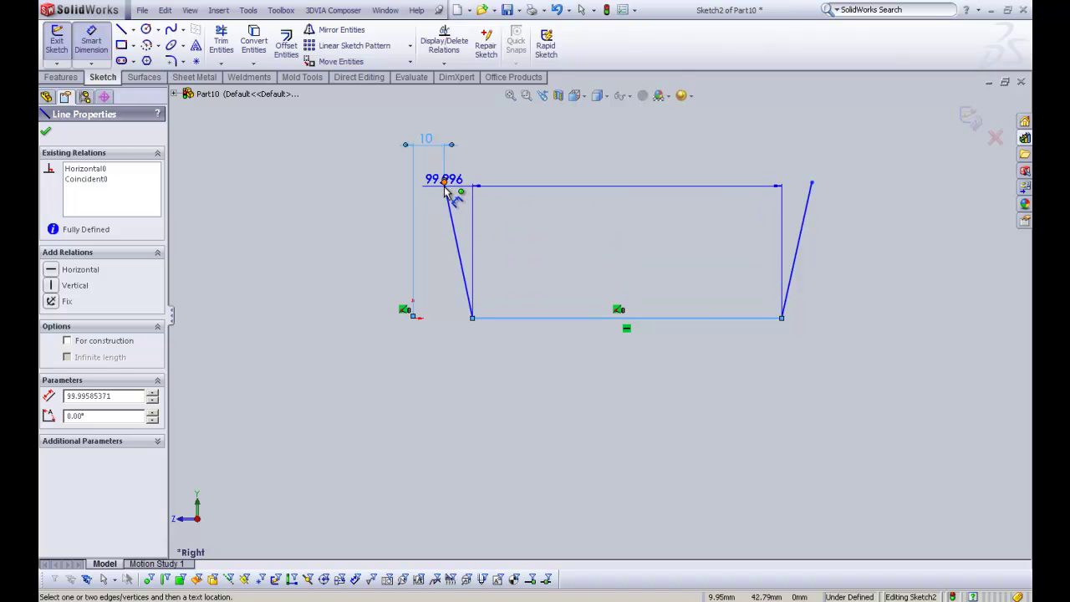
left_click(443, 183)
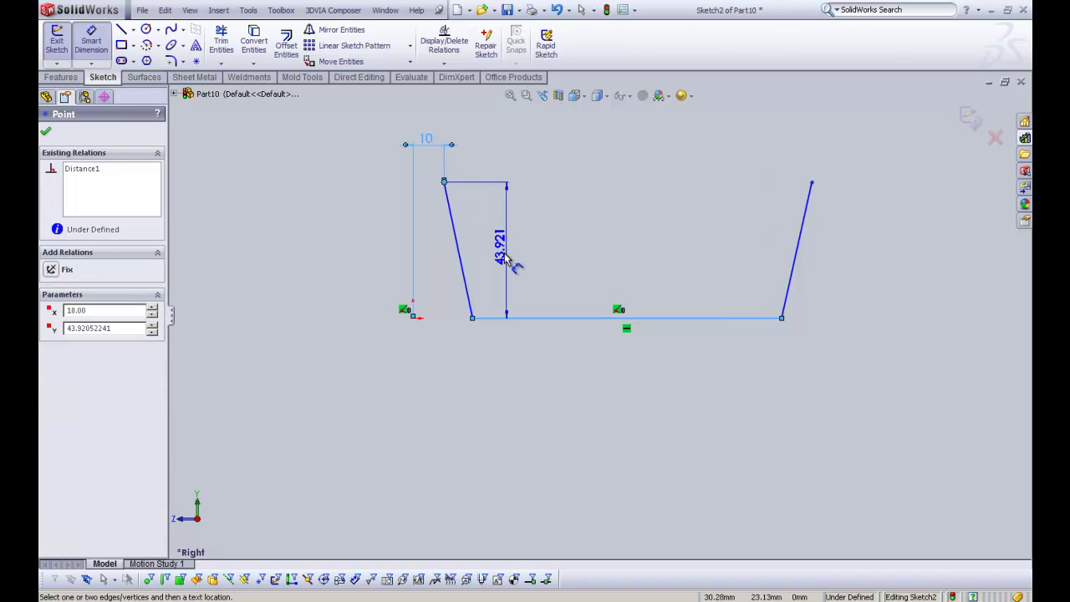
left_click(498, 251)
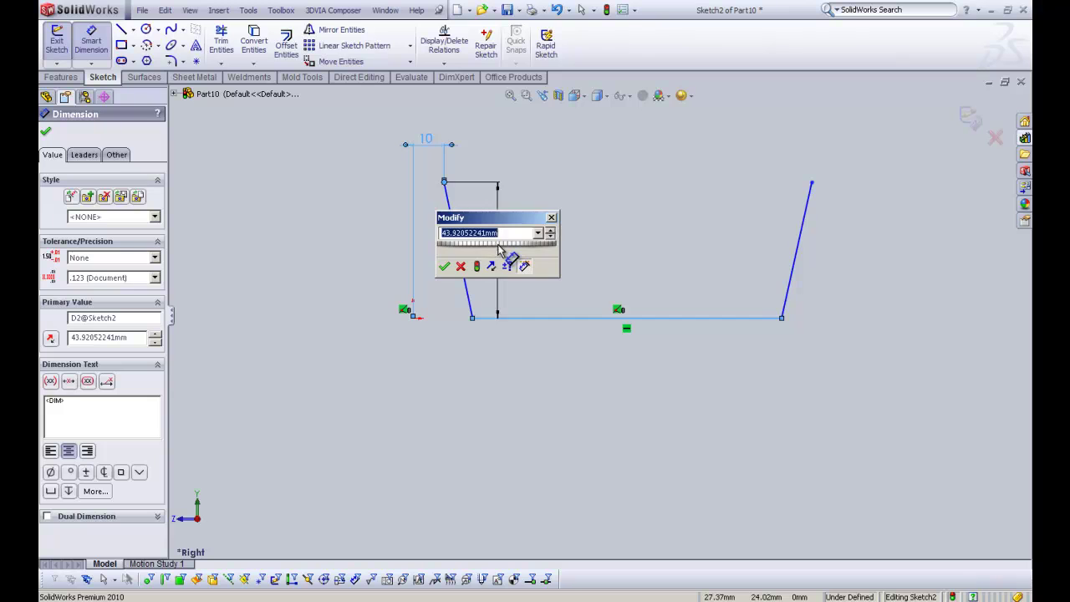
type("45")
key("Return")
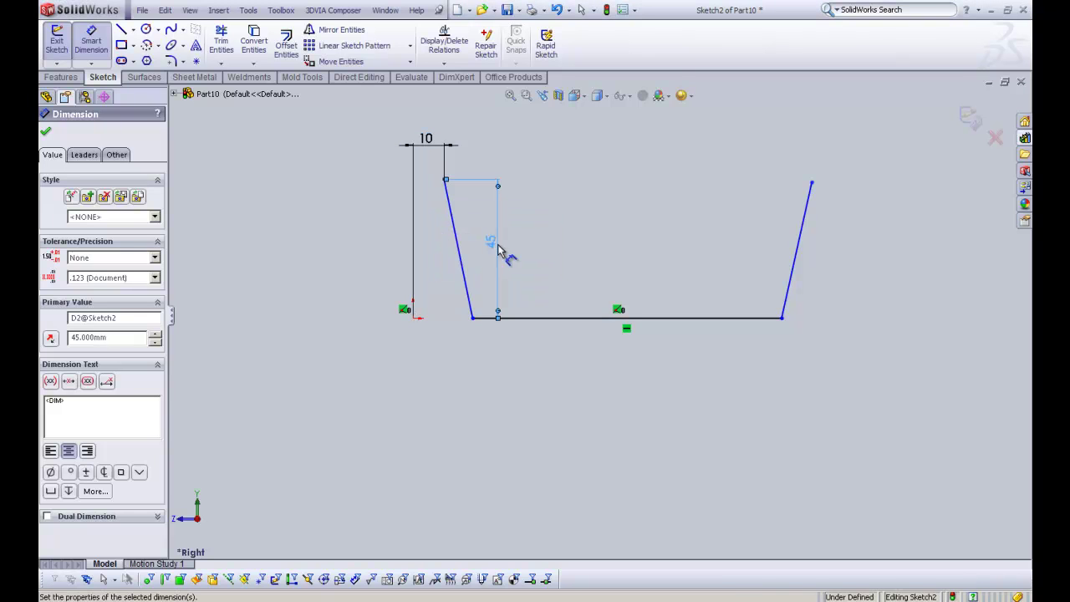
Step: Dimension the vertical height from the base line to the upper end of the right sloping line as 45 mm
left_click(811, 183)
left_click(768, 317)
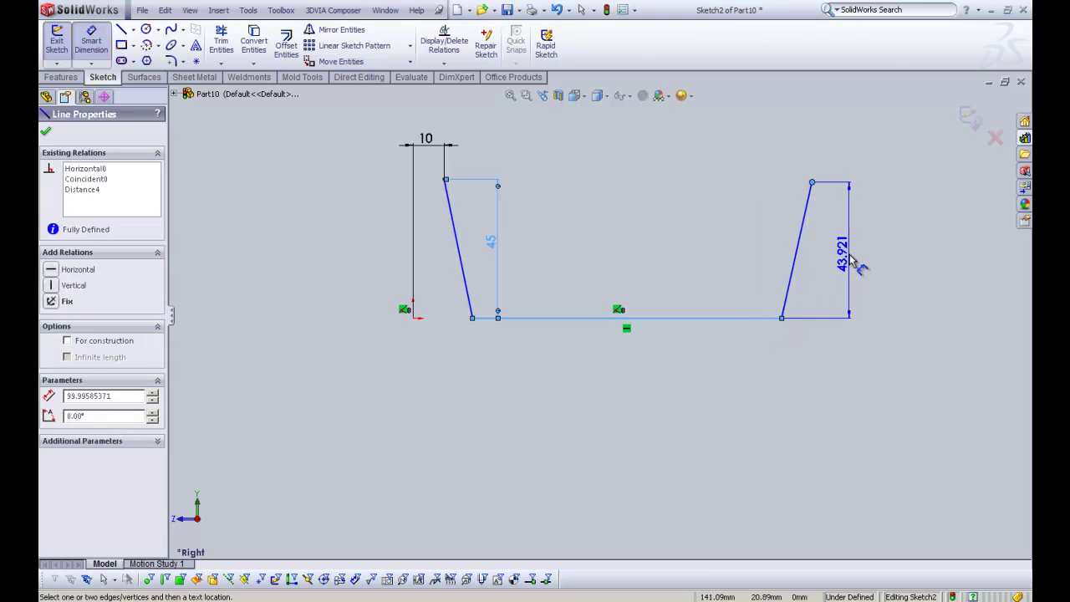
left_click(852, 259)
type("45")
key("Return")
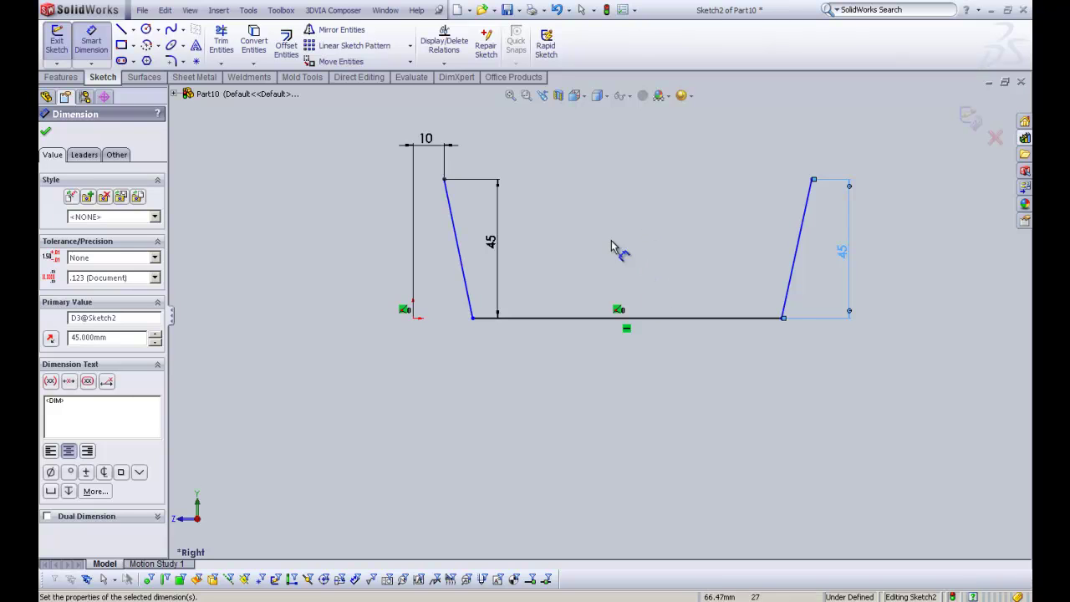
Step: Dimension the horizontal distance from the origin to the upper end of the right sloping line as 130 mm
left_click(812, 182)
left_click(413, 318)
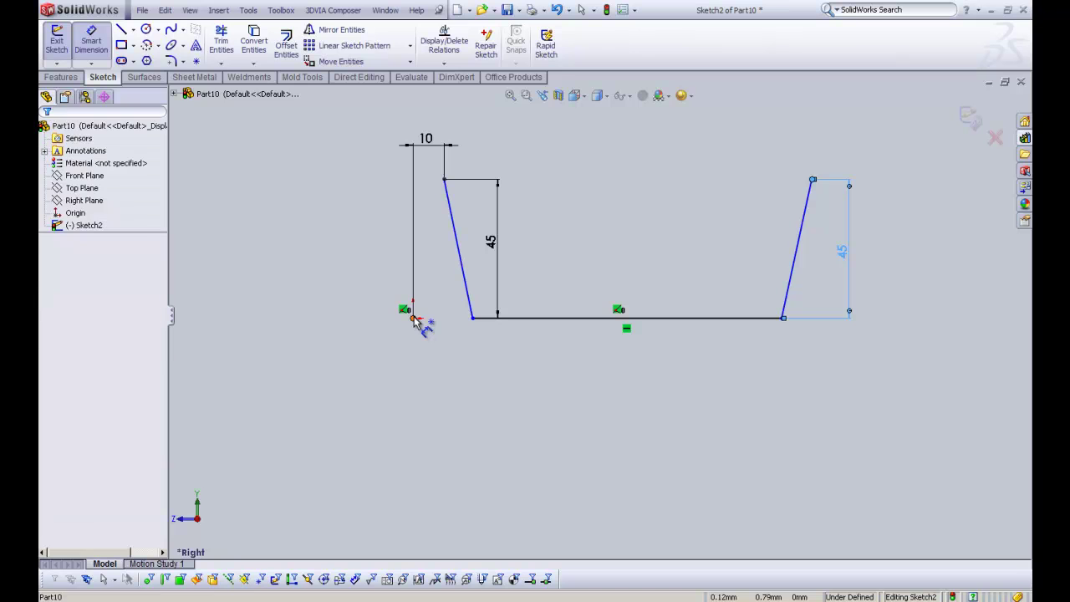
left_click(578, 402)
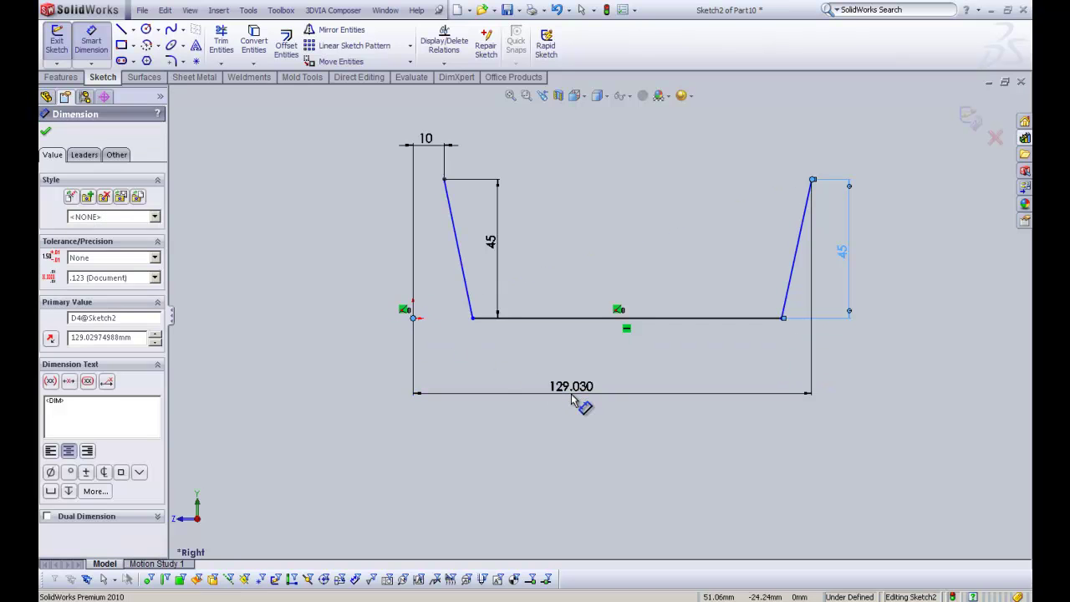
type("130")
key("Return")
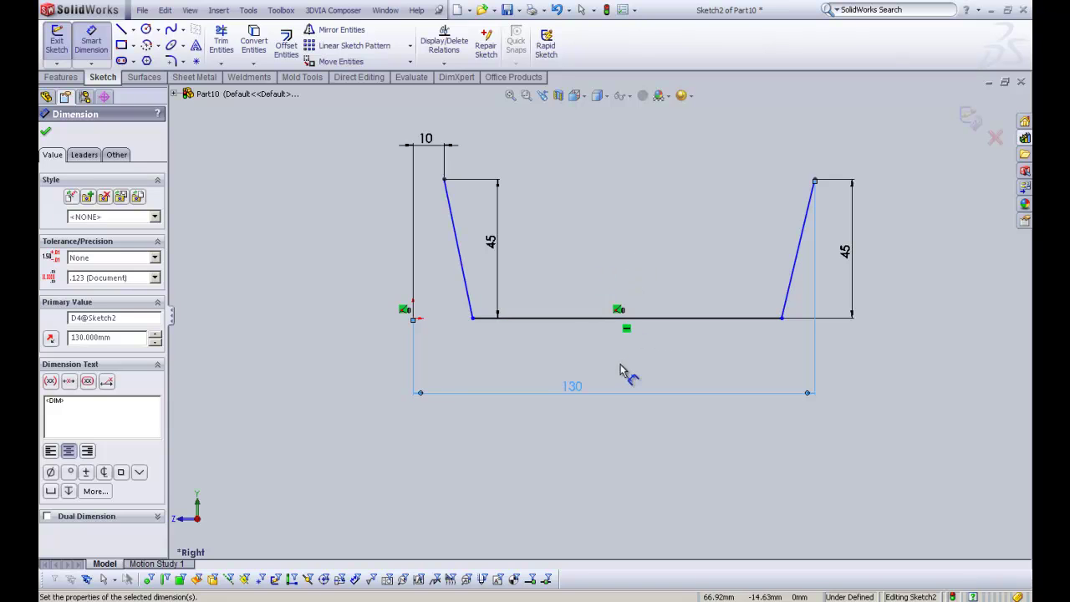
Step: Leave dimensioning and shift the profile's lower-left corner along the base to about 17 mm from the origin
right_click(478, 335)
left_click(493, 342)
mouse_move(461, 326)
left_mouse_down()
mouse_move(440, 330)
mouse_move(477, 329)
left_mouse_up()
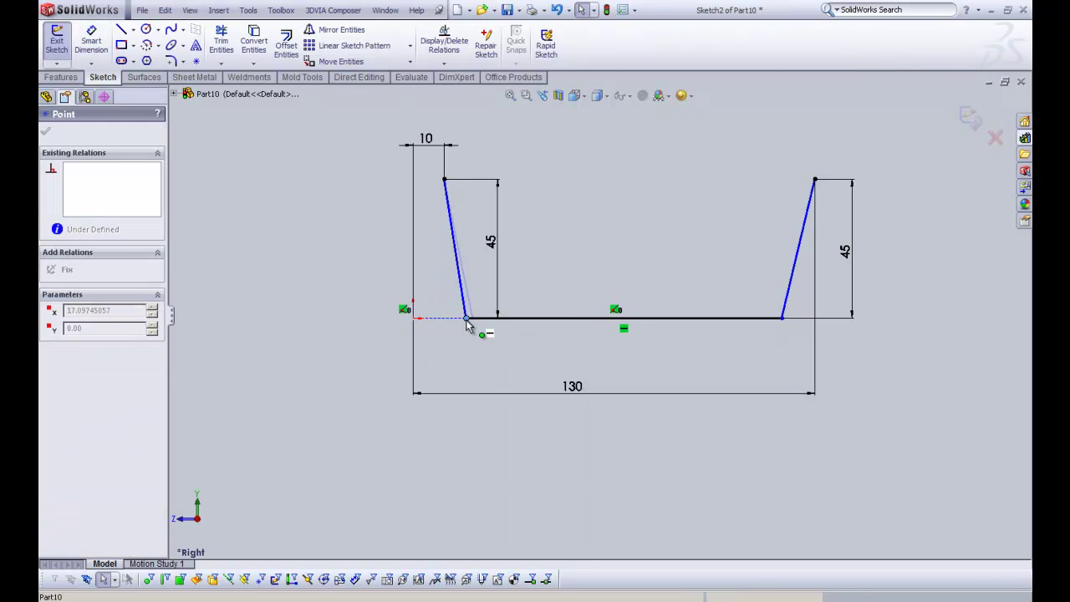
left_click(768, 322)
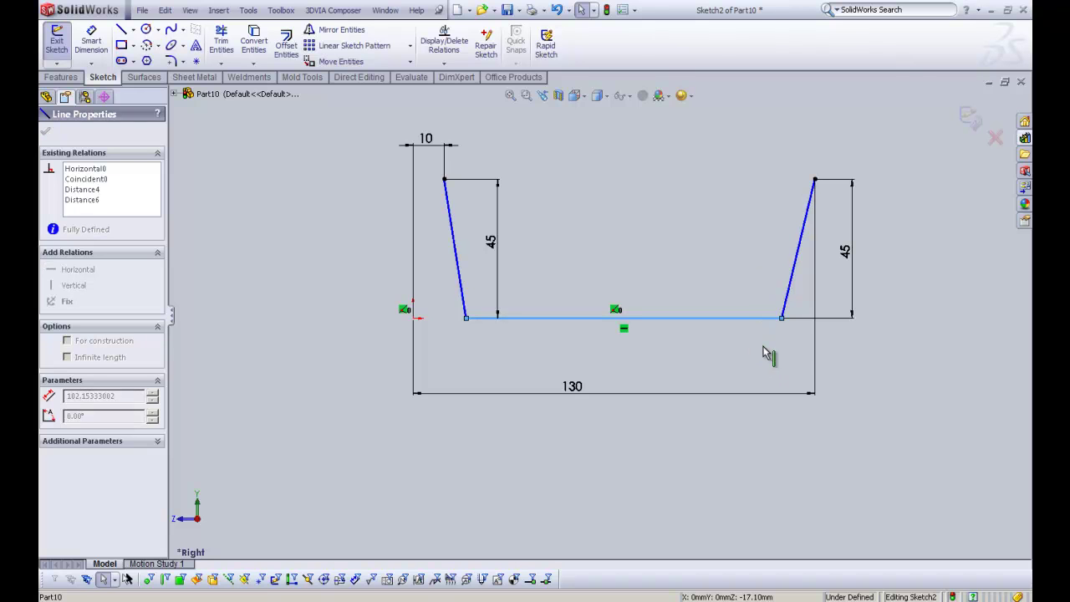
left_click(678, 349)
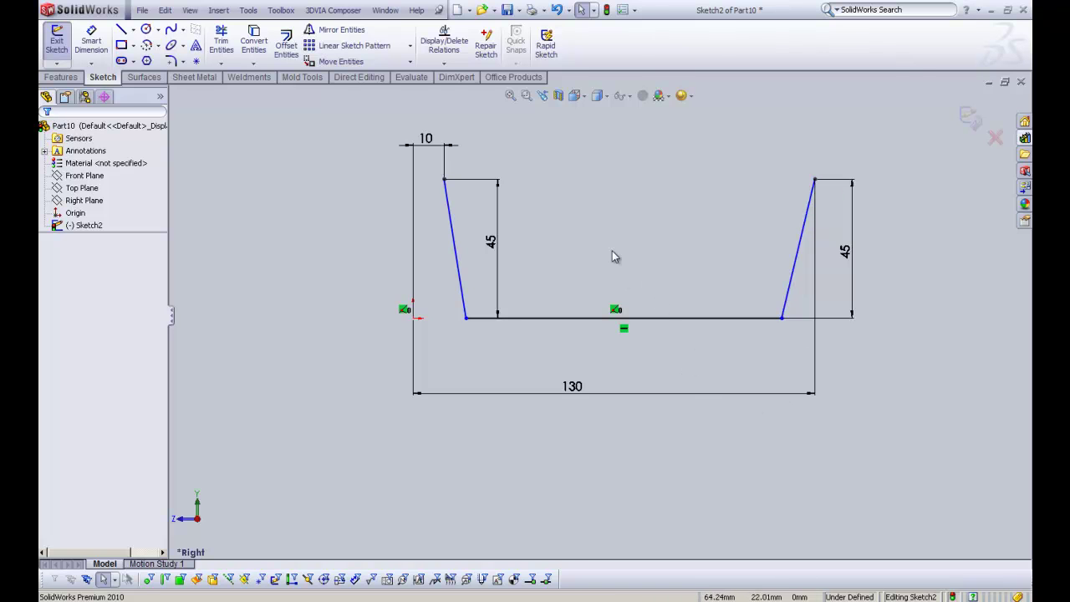
Step: Dimension the inside angle between the left sloping line and the base line as 98°
left_click(91, 42)
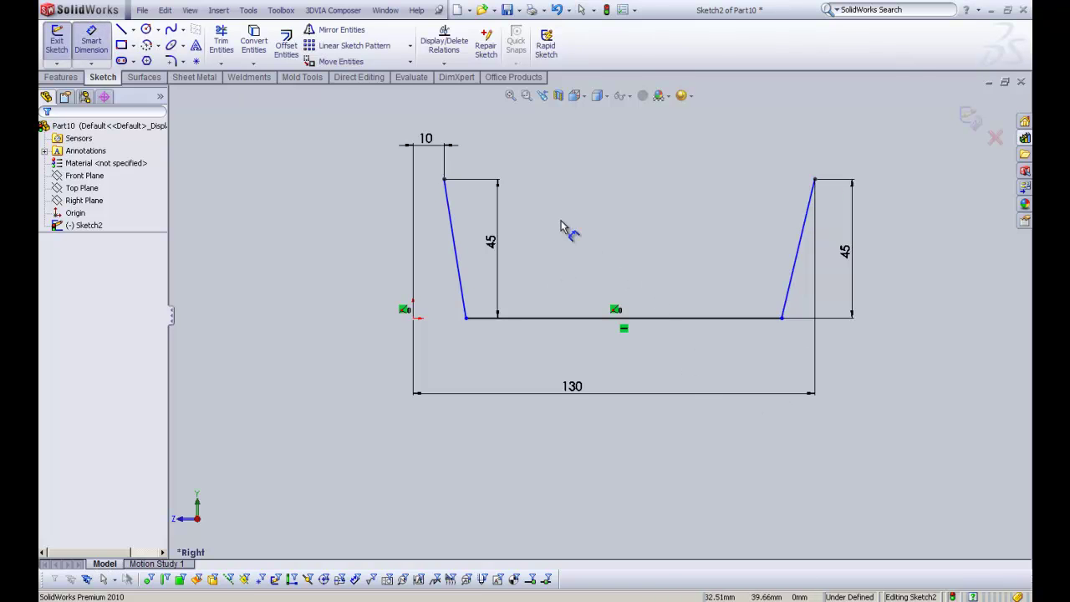
left_click(464, 282)
left_click(521, 317)
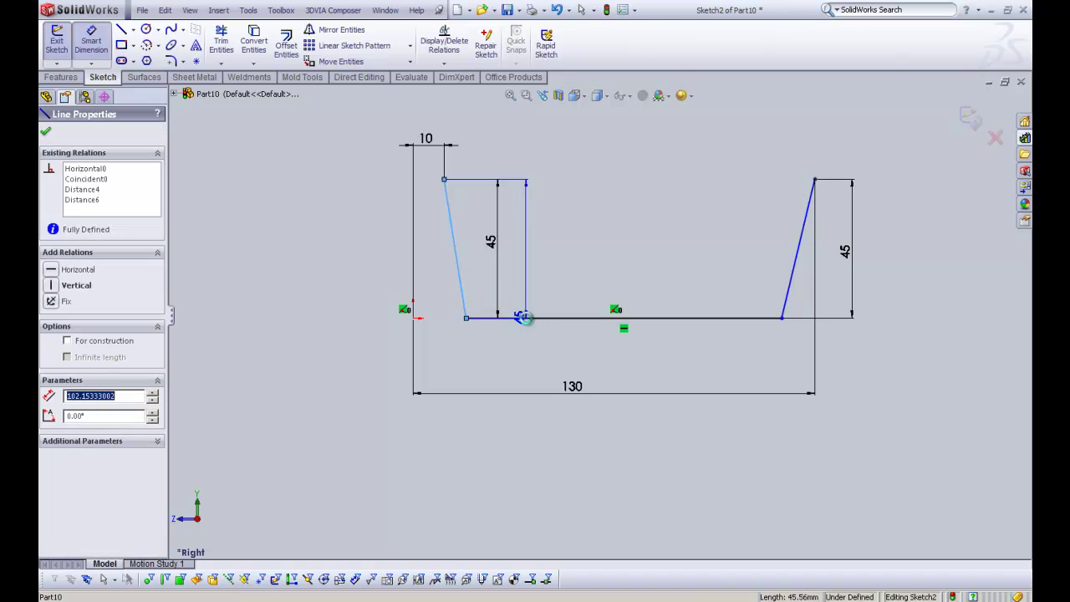
left_click(552, 298)
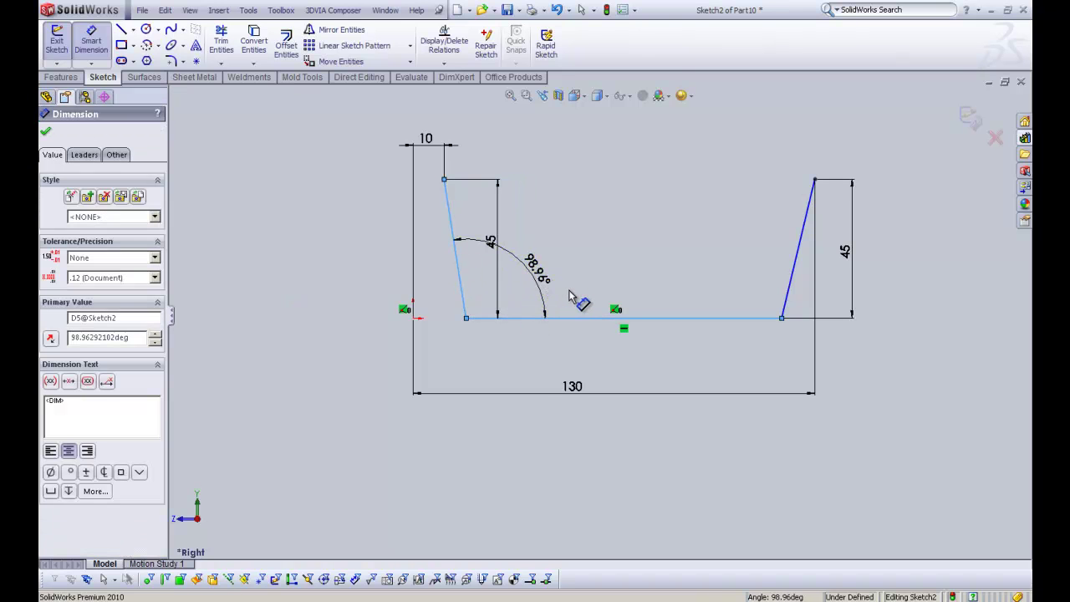
type("9")
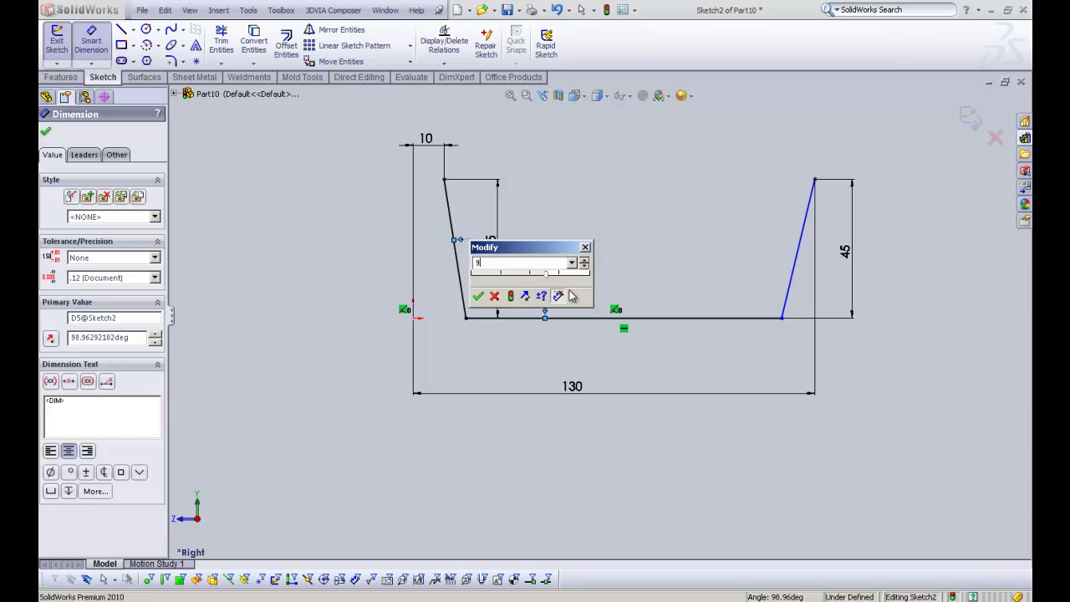
key("Return")
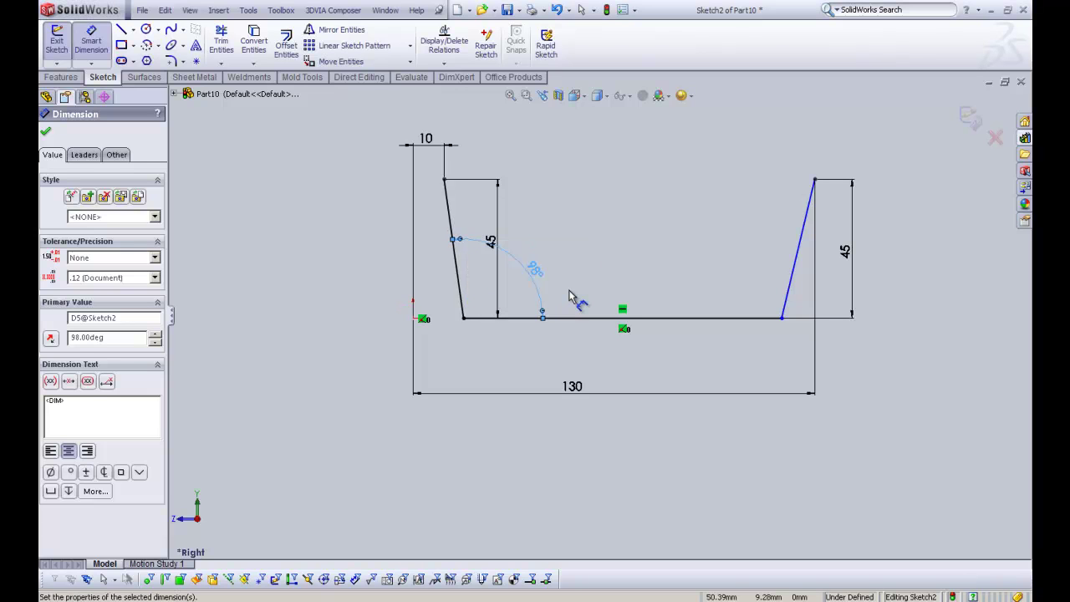
key("Escape")
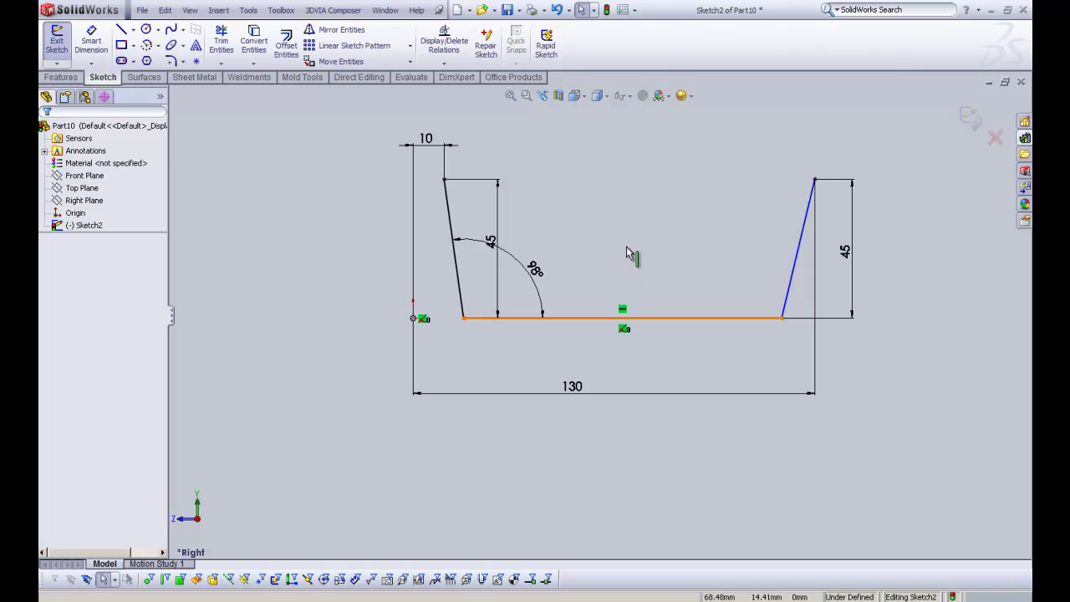
Step: Add an Equal relation between the left and right sloping lines of the profile
left_click(458, 295)
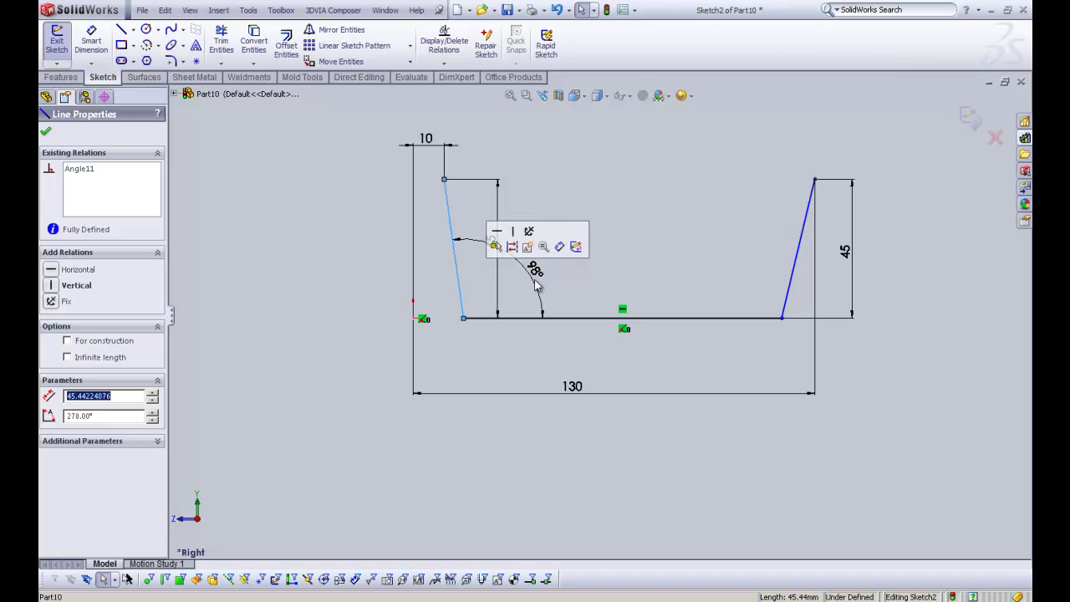
left_click(795, 267, "ctrl")
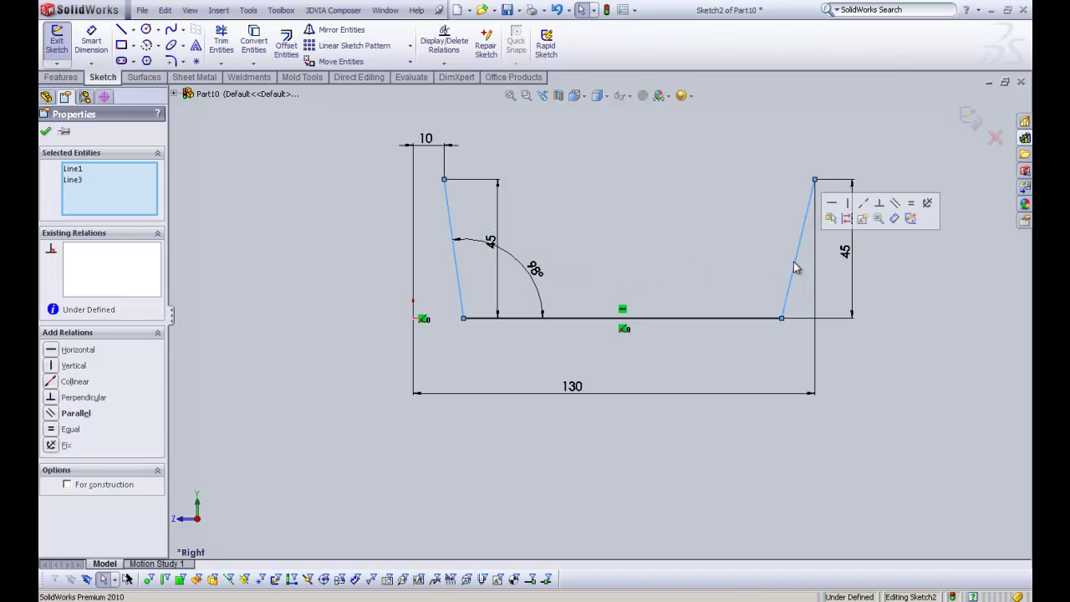
left_click(911, 204)
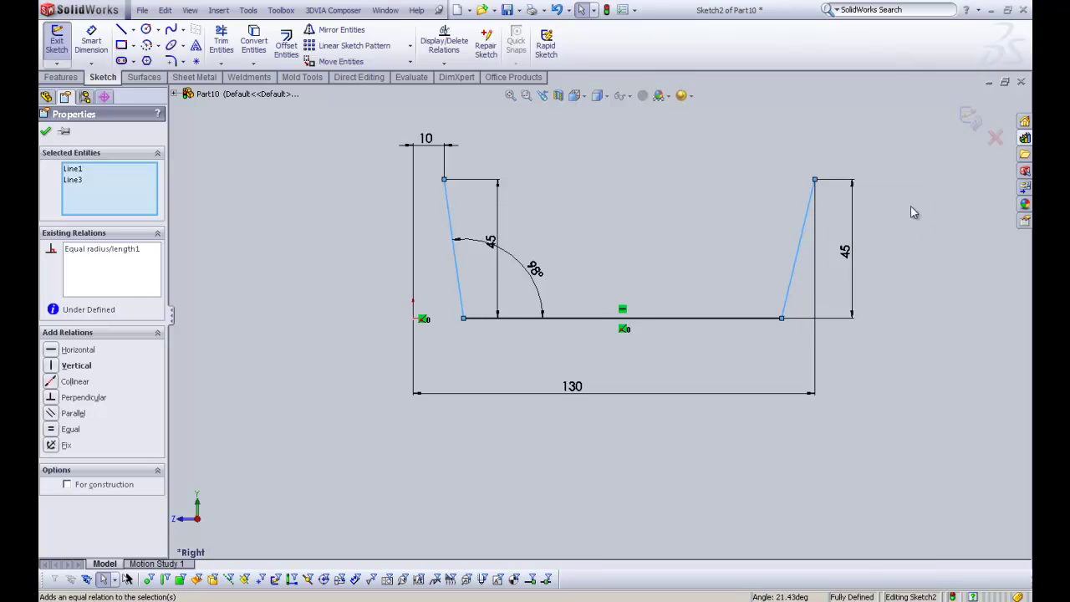
left_click(773, 348)
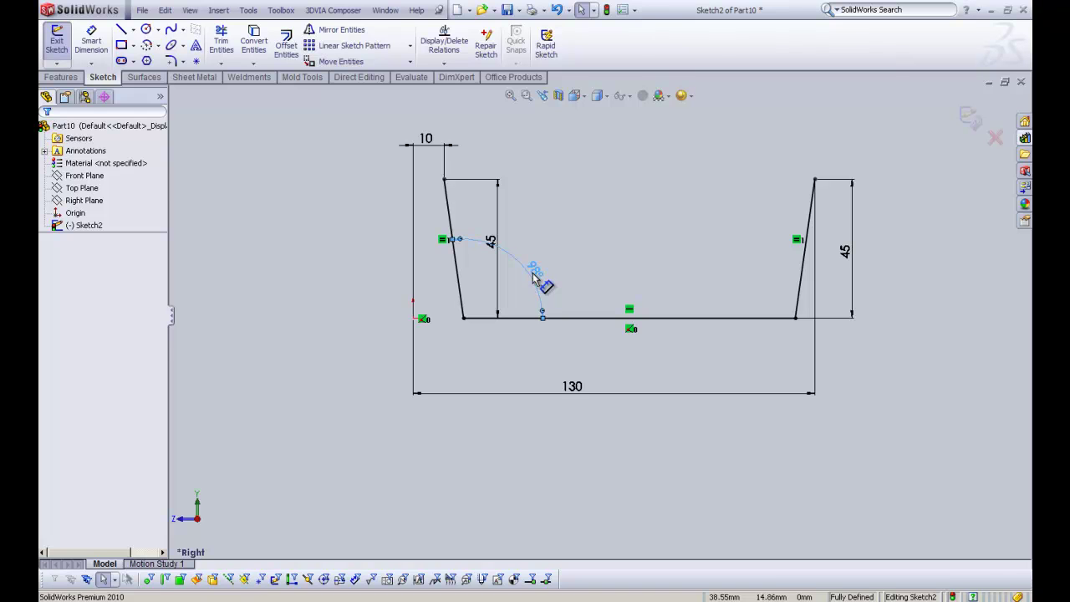
Step: Set the inside angle between the left sloping line and the base line to 94°
double_click(533, 274)
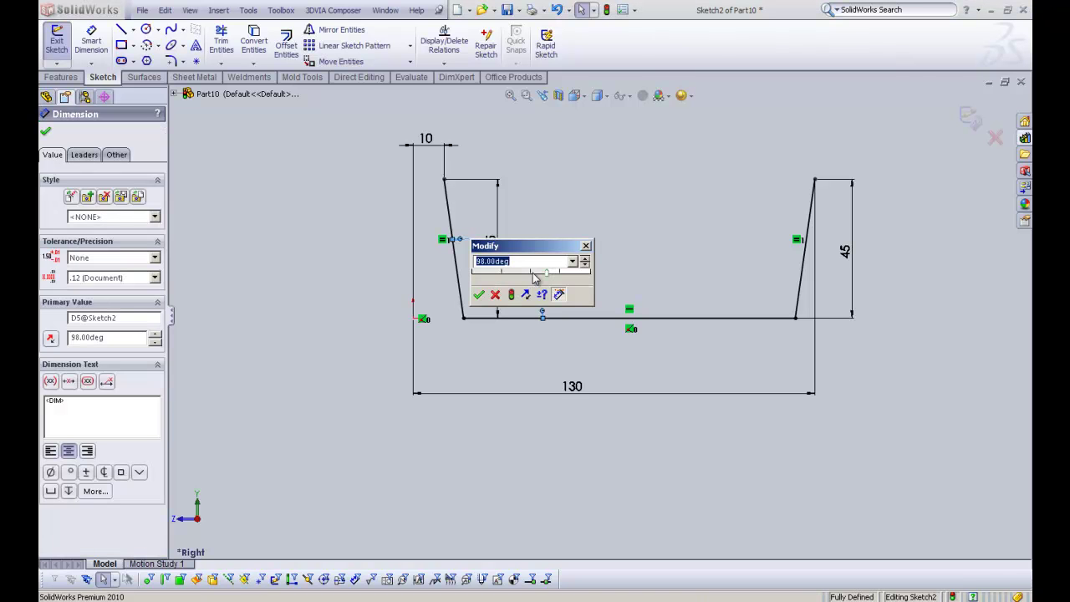
type("94")
key("Return")
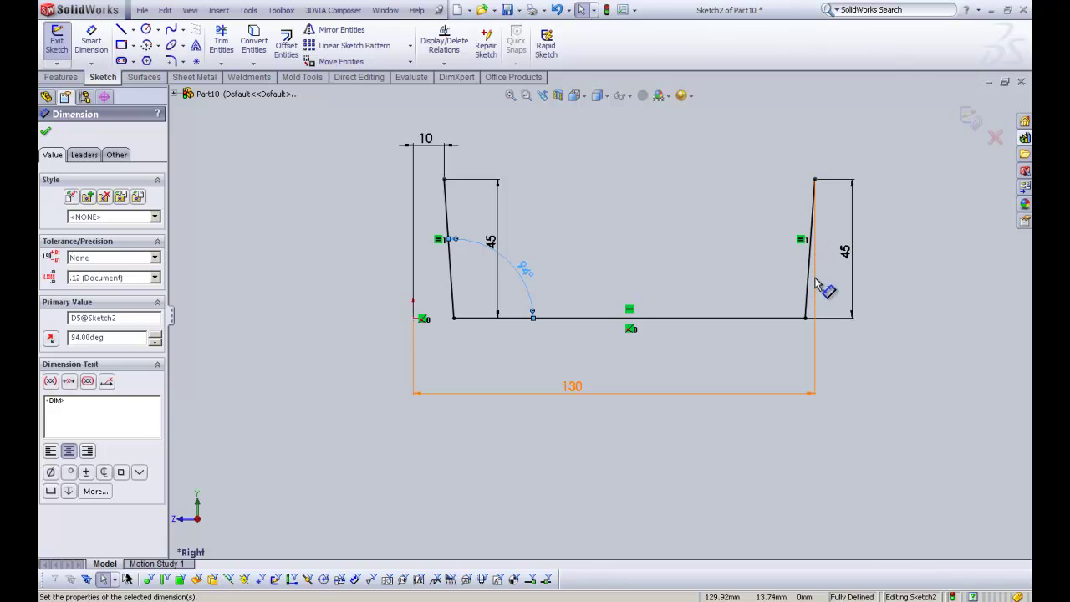
left_click(645, 254)
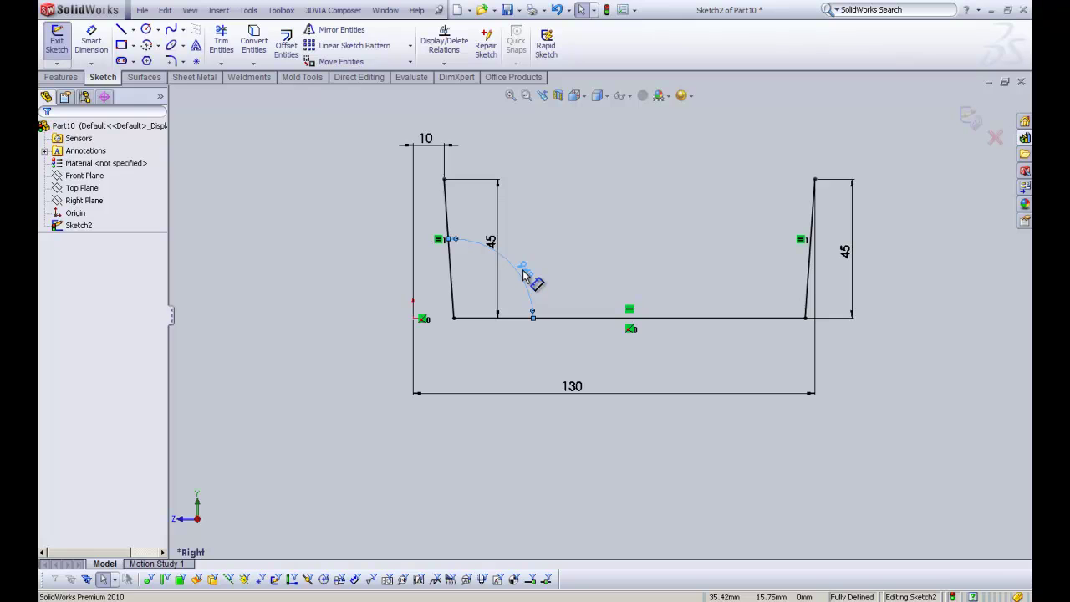
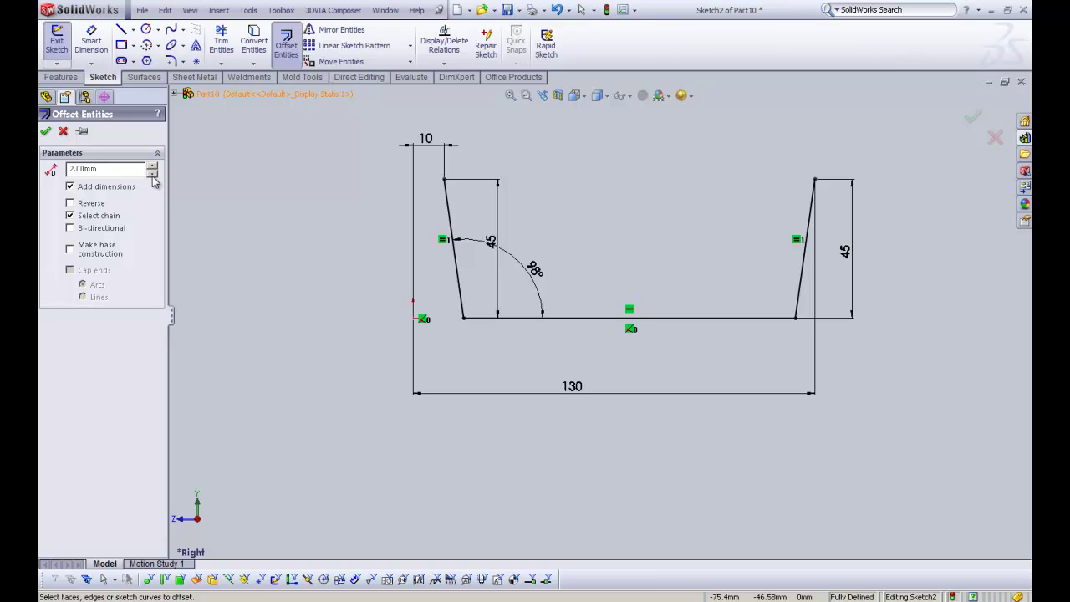
Step: Start offsetting the chained profile from its left sloping line, trying an outward distance of 9 mm
left_click(152, 175)
left_click(152, 166)
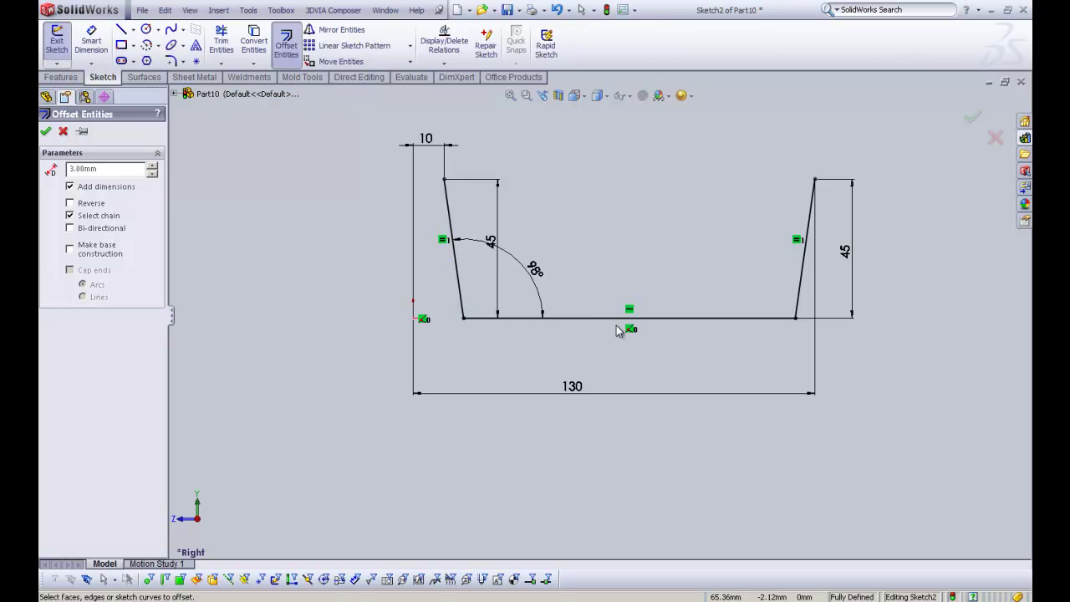
left_click(456, 270)
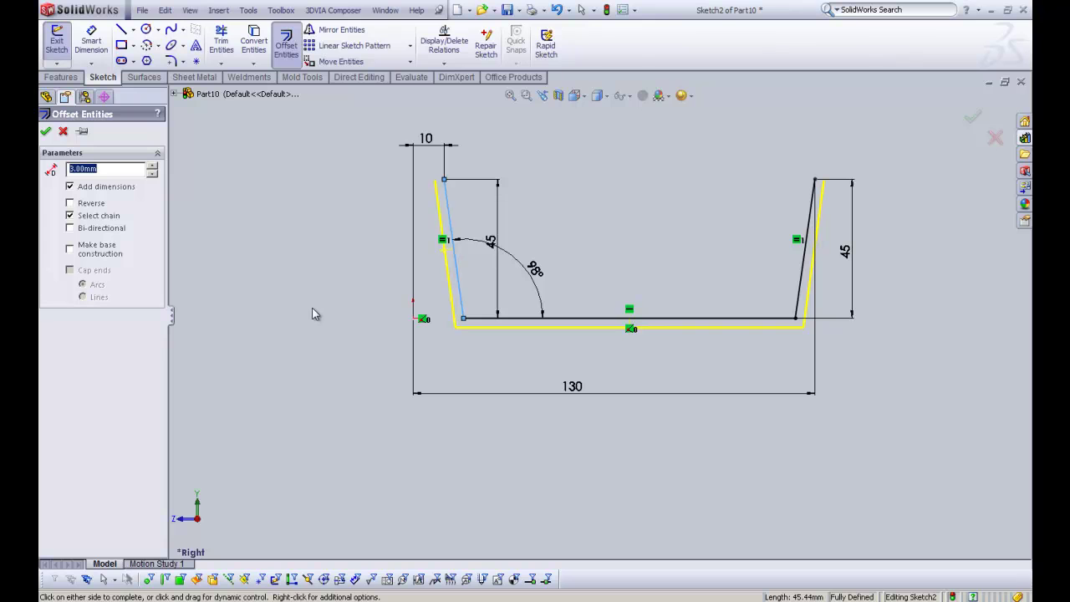
left_click(153, 166)
left_click(153, 166)
left_click(153, 166)
left_click(153, 167)
left_click(153, 167)
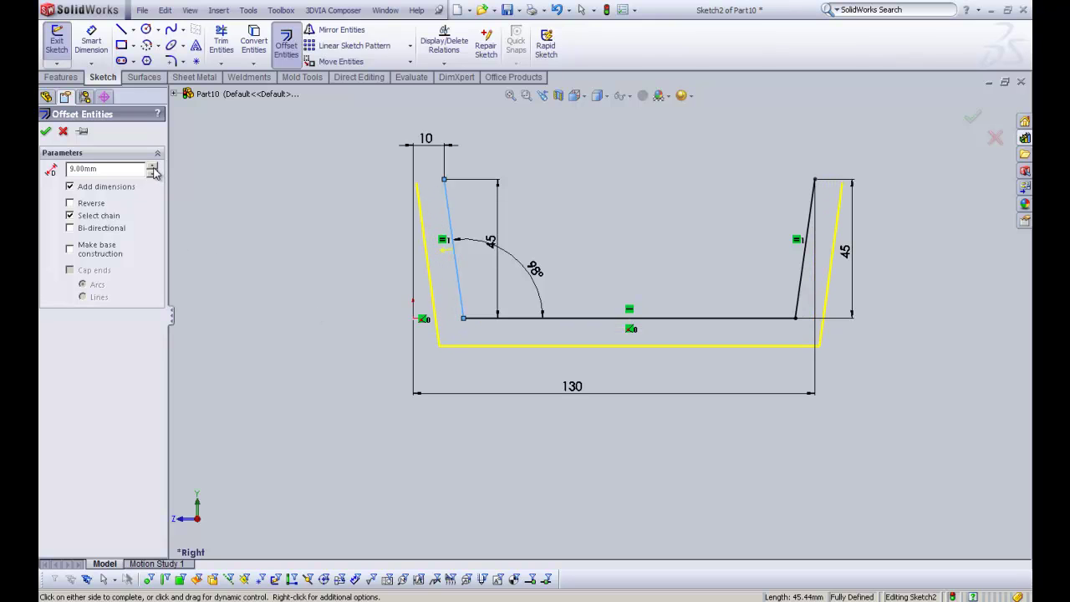
Step: Reduce the profile's offset distance to 2 mm and try the reversed direction before restoring the outward side
left_click(153, 173)
left_click(153, 173)
left_click(153, 173)
left_click(153, 173)
left_click(153, 173)
left_click(153, 173)
left_click(153, 173)
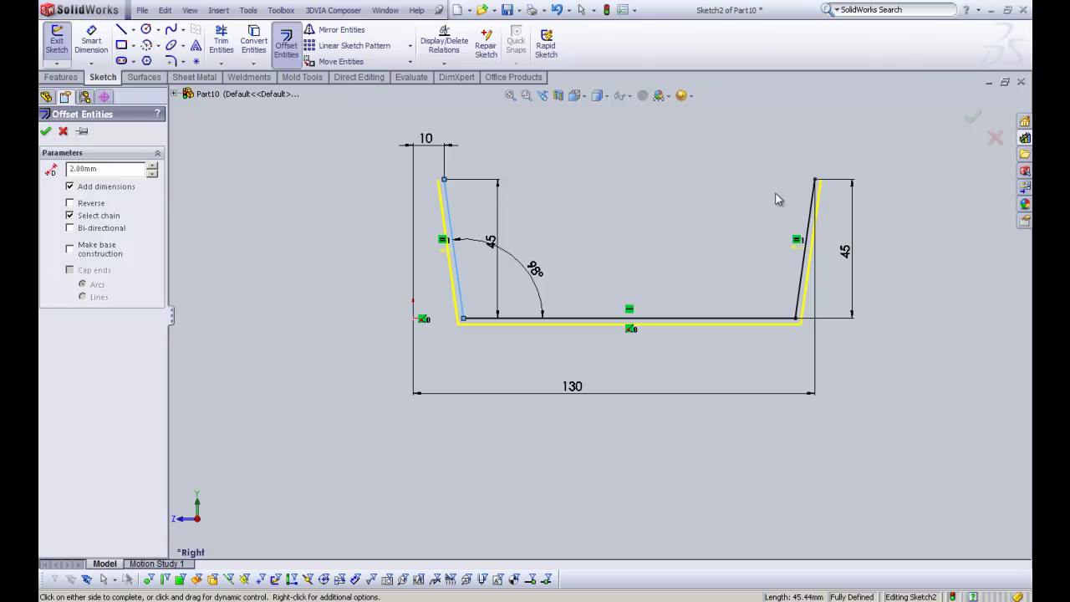
left_click(70, 204)
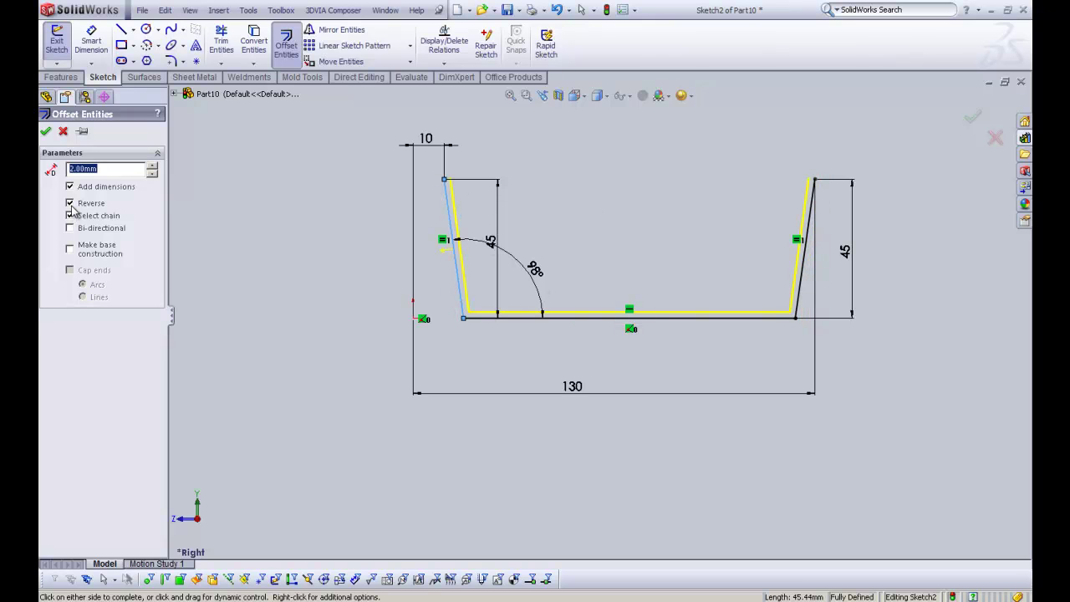
left_click(71, 204)
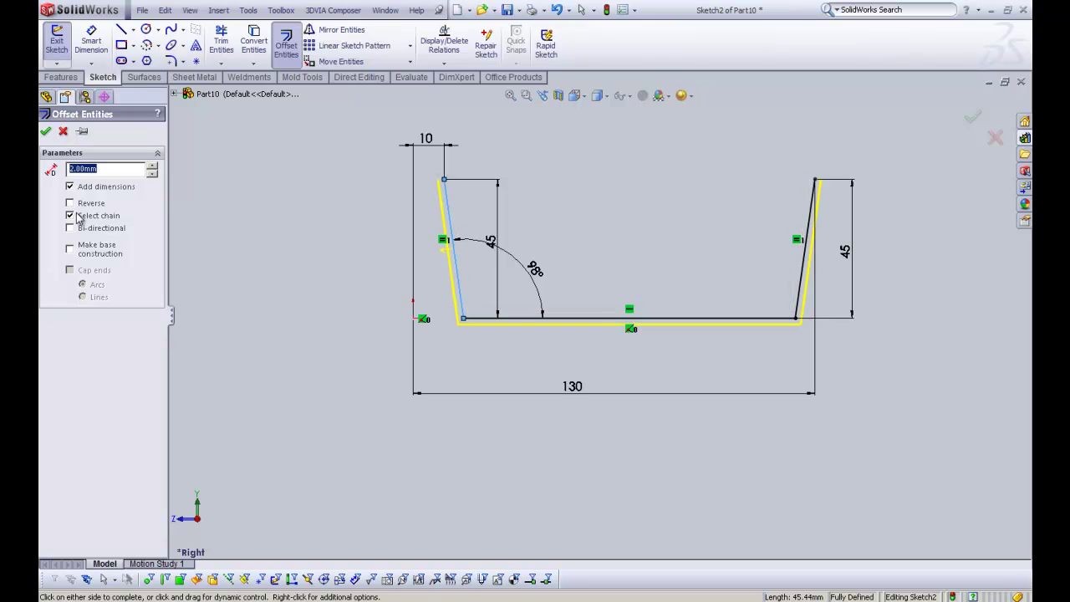
Step: Make the profile offset bi-directional with a distance of 1 mm and apply it
left_click(101, 232)
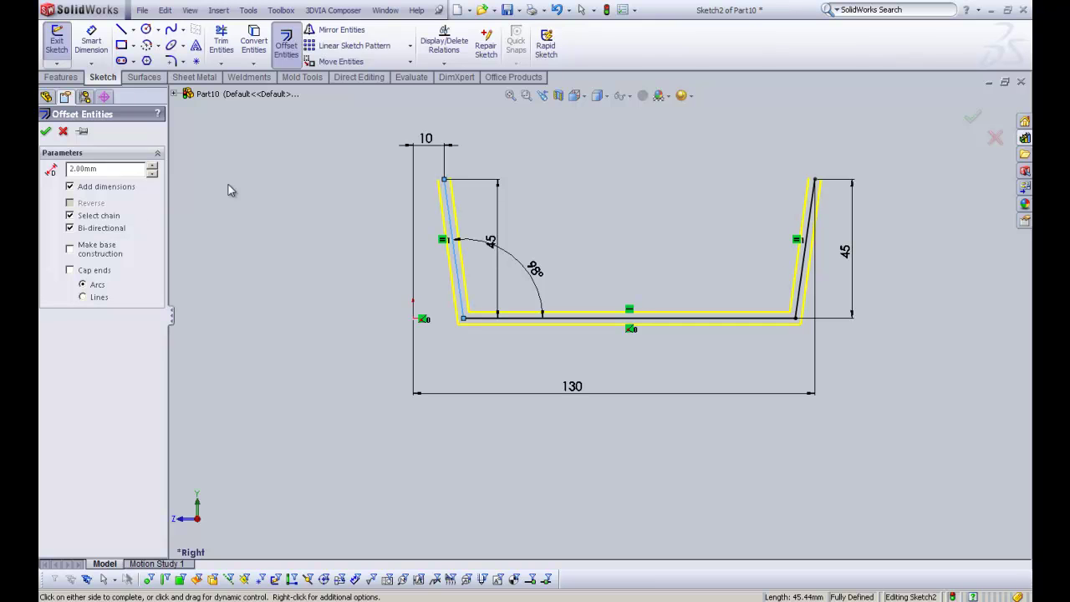
left_click(151, 173)
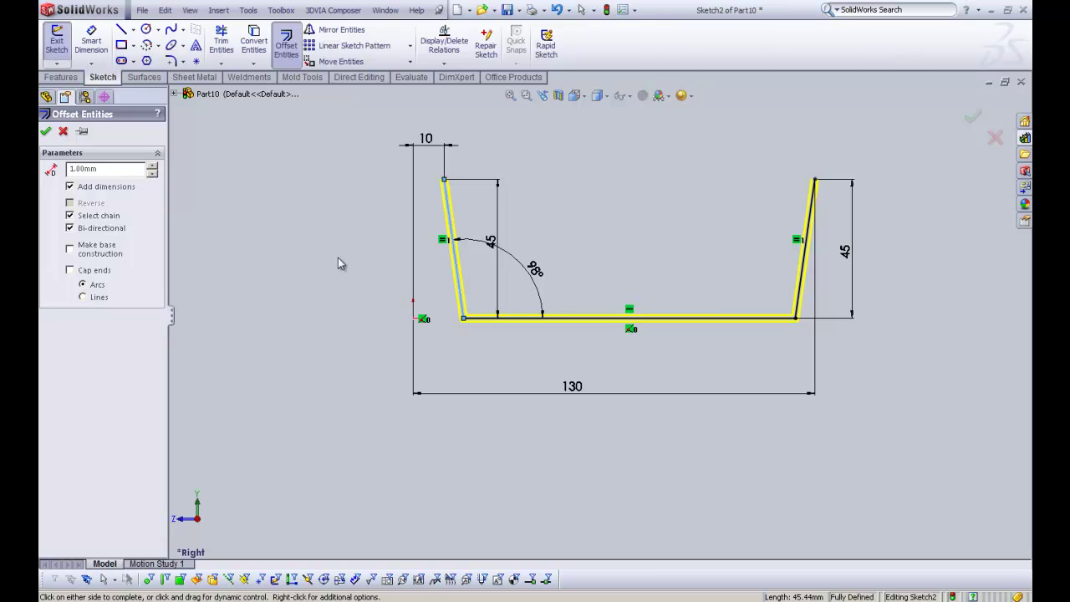
left_click(47, 135)
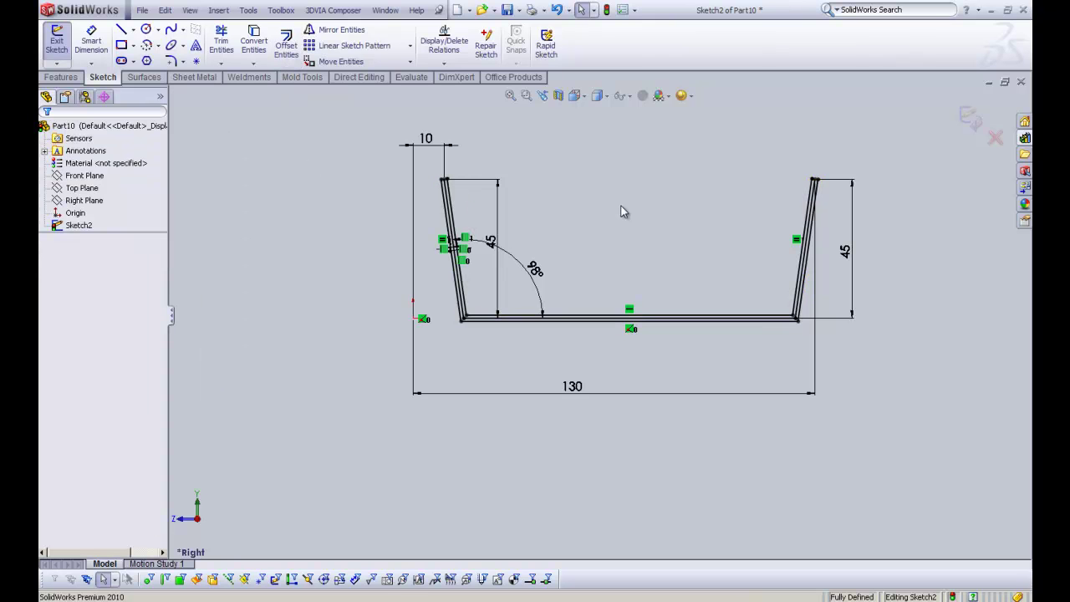
Step: Examine the lower-left corner and the upper right end of the offset profile, then the whole sketch
scroll(485, 322, "down", 5)
scroll(478, 342, "down", 2)
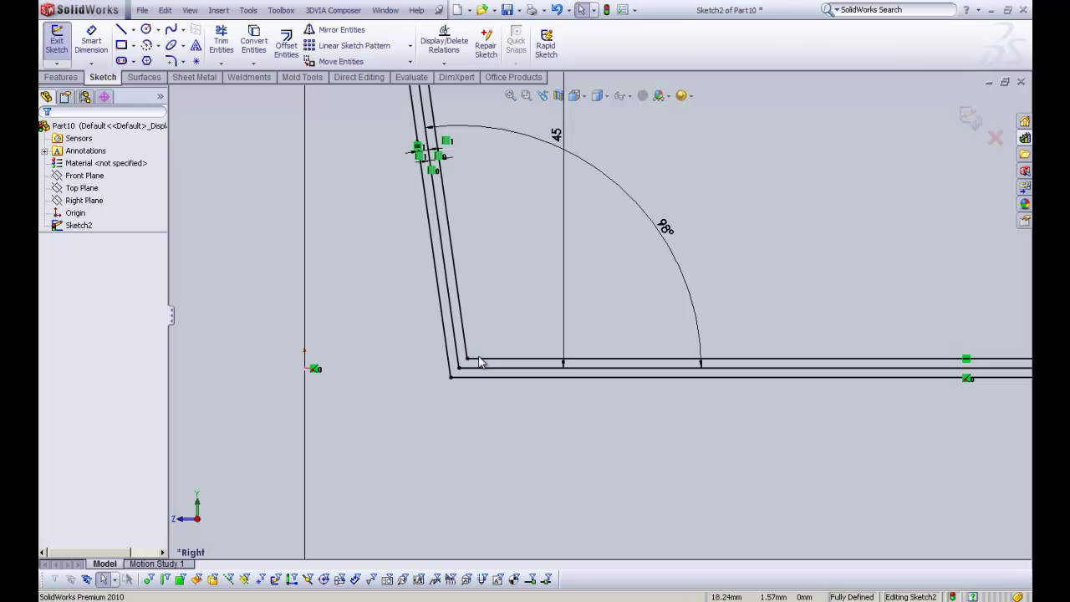
scroll(950, 354, "down", 1)
scroll(957, 324, "up", 3)
scroll(978, 309, "up", 4)
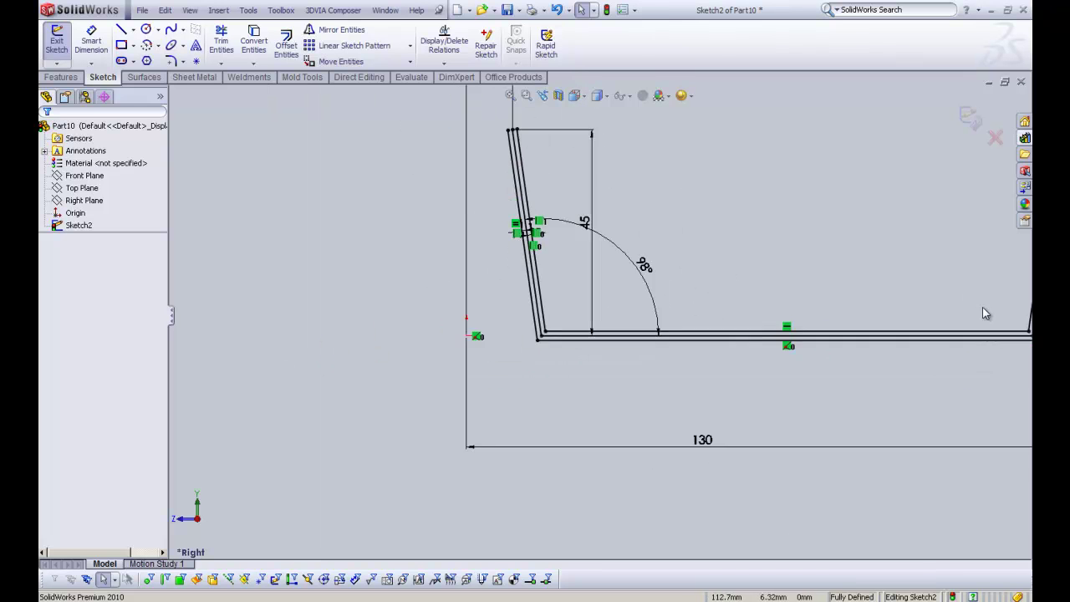
scroll(953, 204, "down", 3)
scroll(774, 236, "down", 2)
scroll(773, 236, "down", 3)
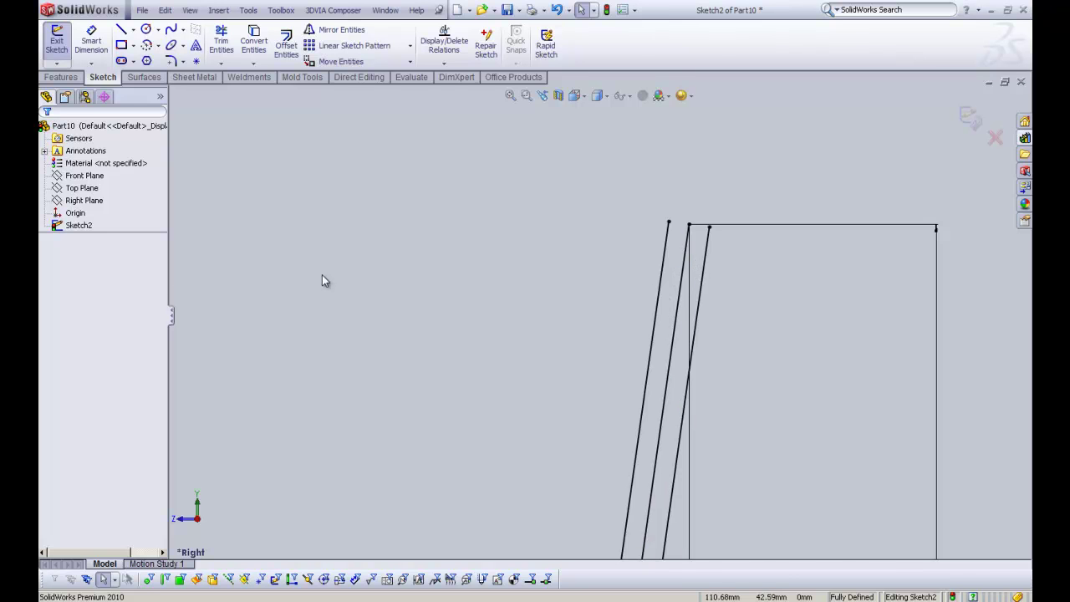
scroll(471, 281, "up", 2)
scroll(621, 351, "up", 3)
scroll(584, 362, "up", 3)
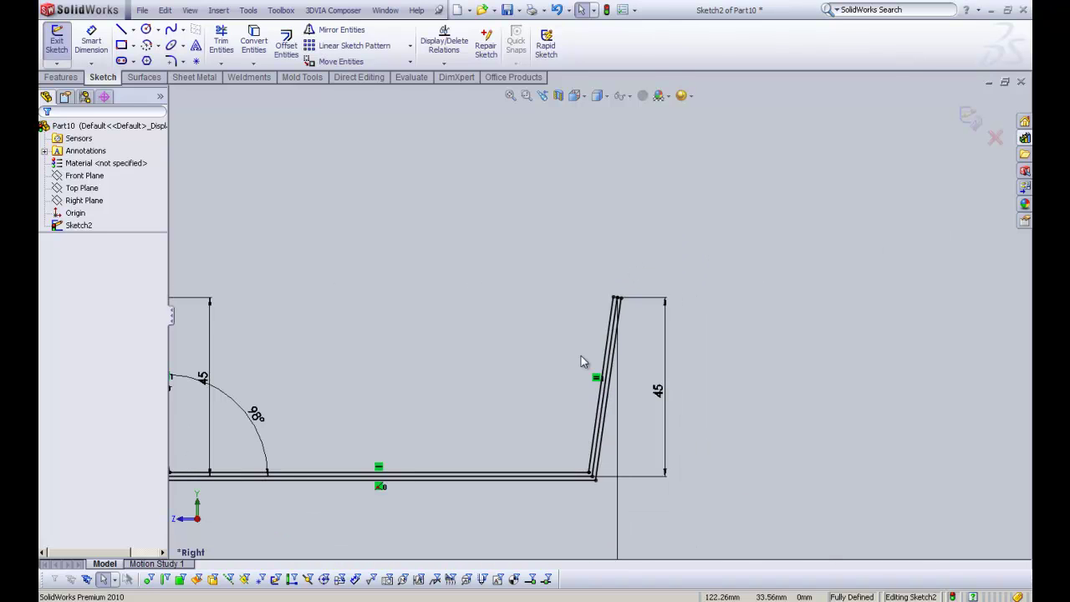
scroll(327, 370, "down", 1)
scroll(311, 349, "up", 1)
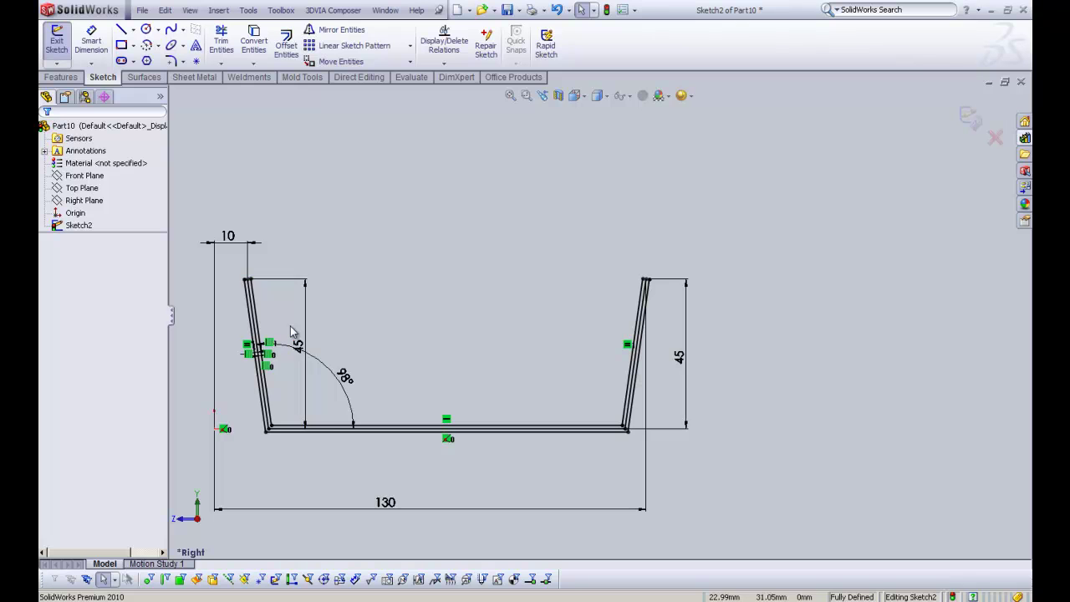
middle_click_drag(278, 352, 343, 349, "ctrl")
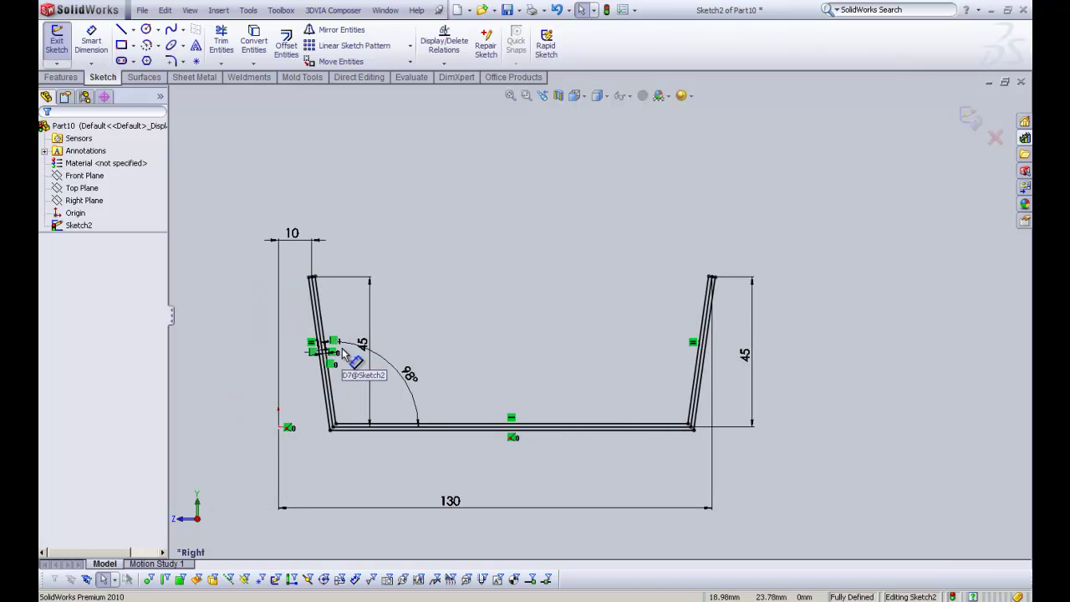
Step: Redo the 1 mm bi-directional offset of the profile chain, turning the base lines into construction geometry
left_click(327, 354)
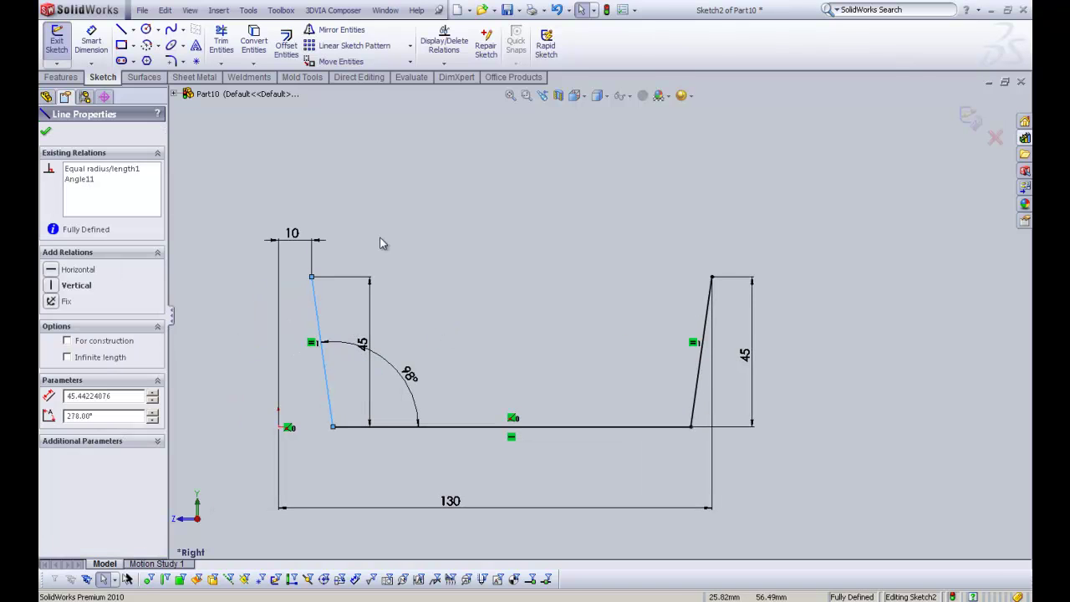
left_click(286, 42)
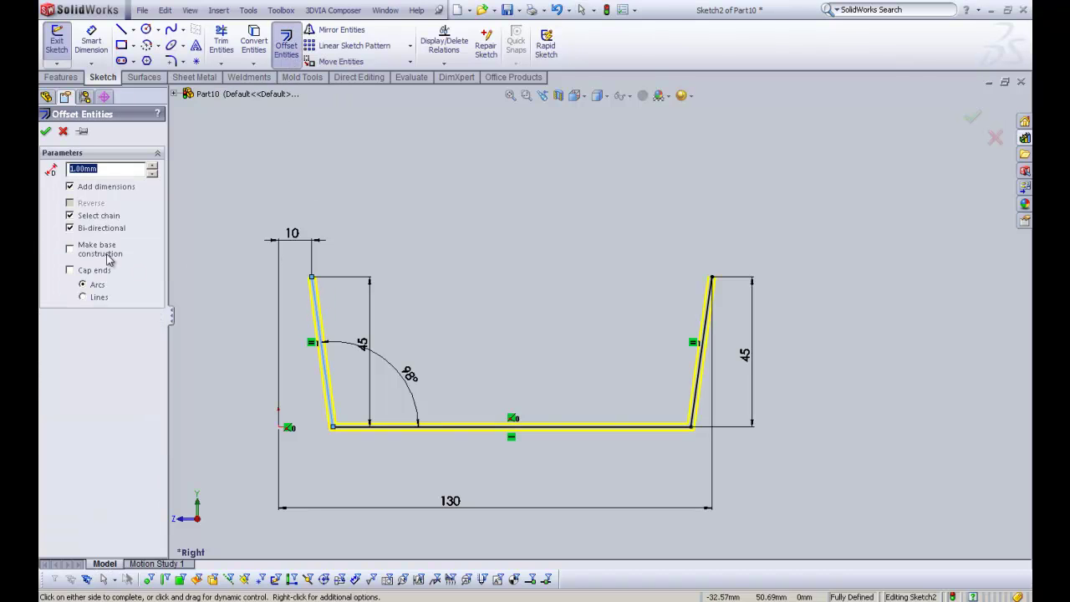
left_click(97, 249)
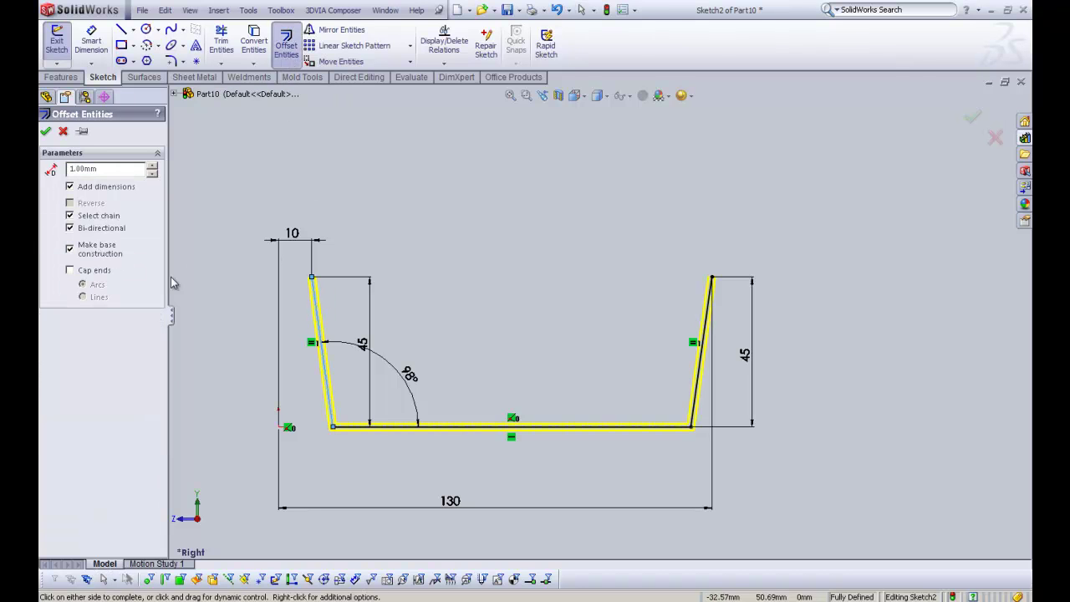
key("z")
scroll(405, 428, "down", 8)
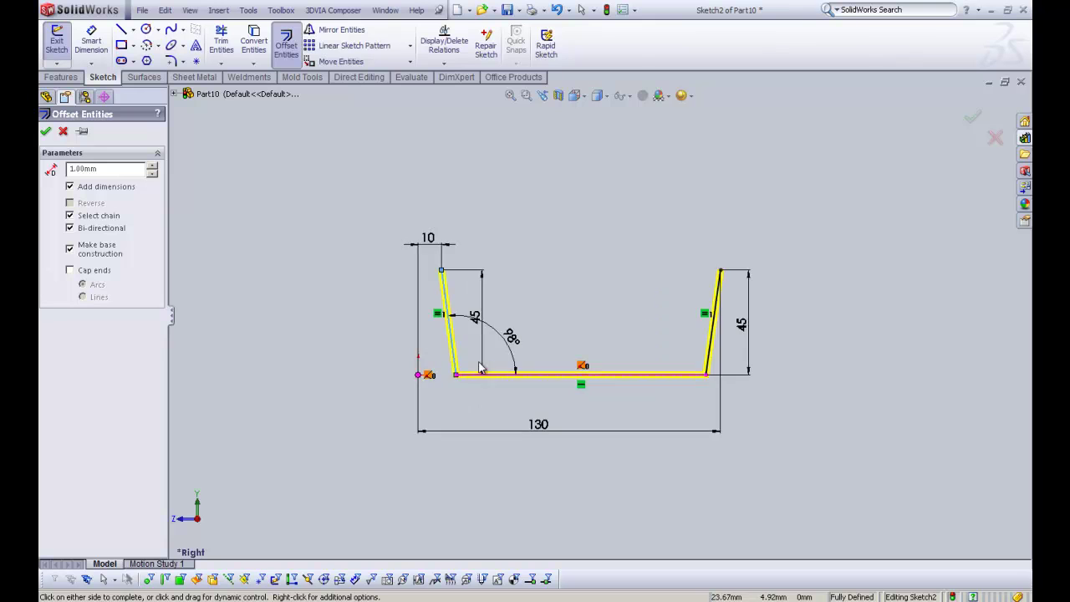
key("f")
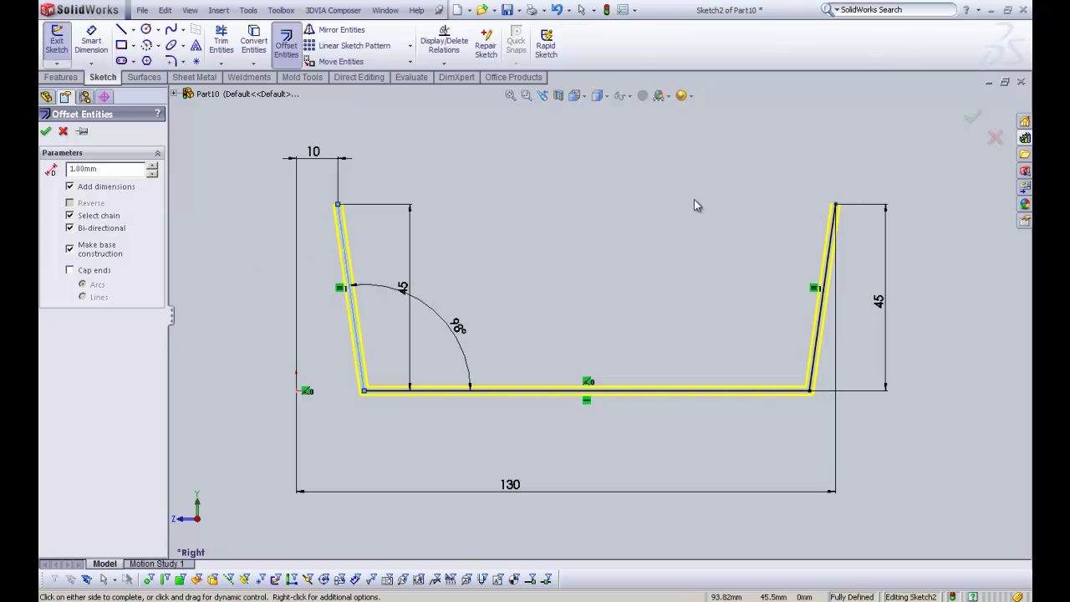
left_click(973, 121)
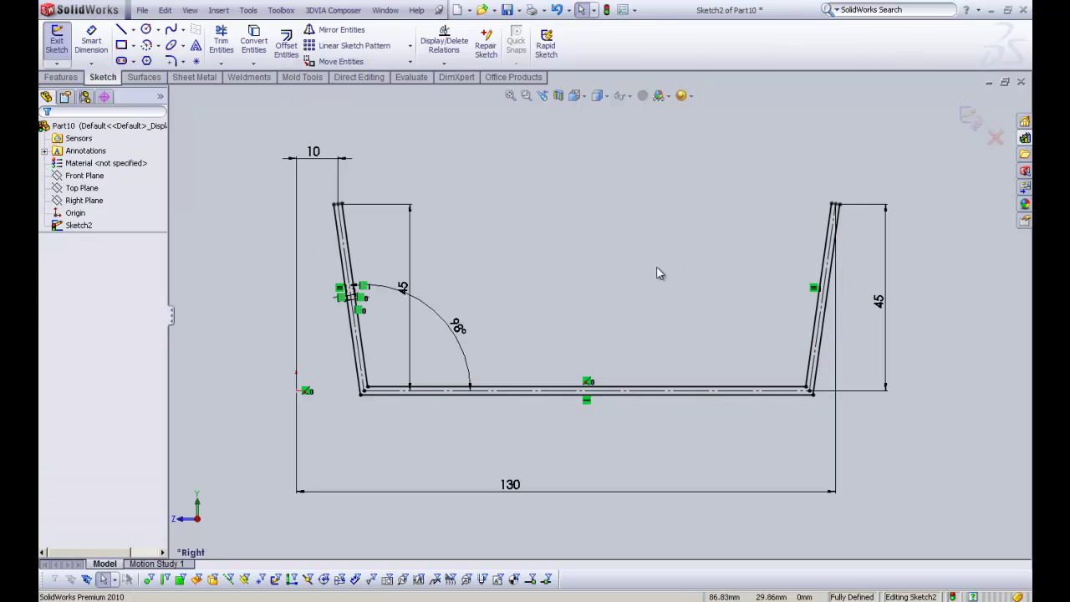
Step: Examine the lower-right corner and the open upper ends of the offset profile on both sides
scroll(710, 391, "down", 1)
scroll(770, 368, "down", 2)
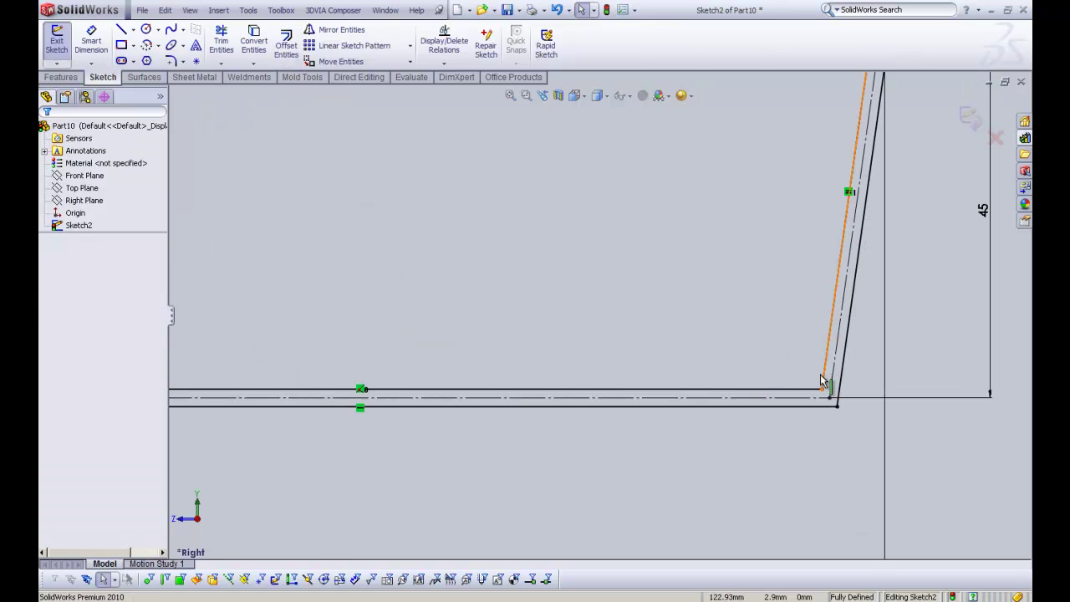
scroll(601, 316, "up", 2)
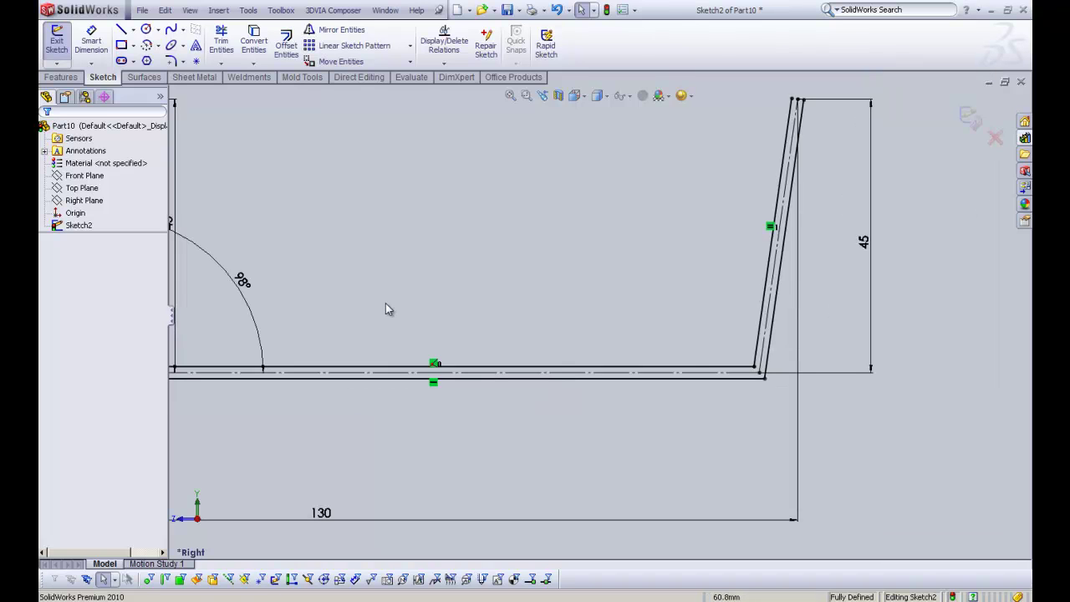
scroll(367, 296, "up", 2)
scroll(326, 280, "down", 1)
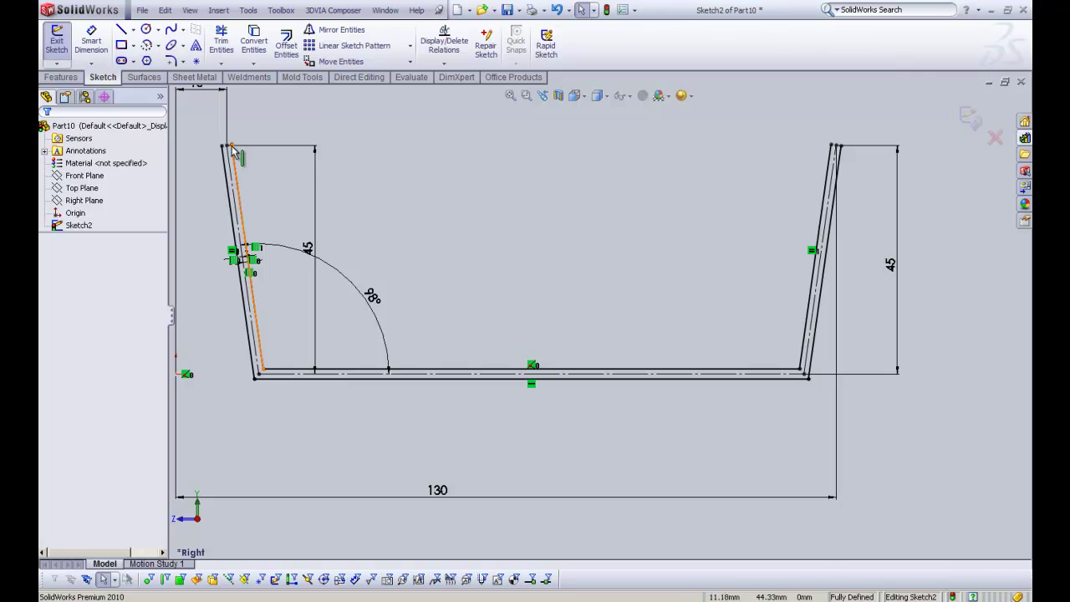
scroll(258, 175, "down", 1)
key("f")
scroll(869, 196, "down", 4)
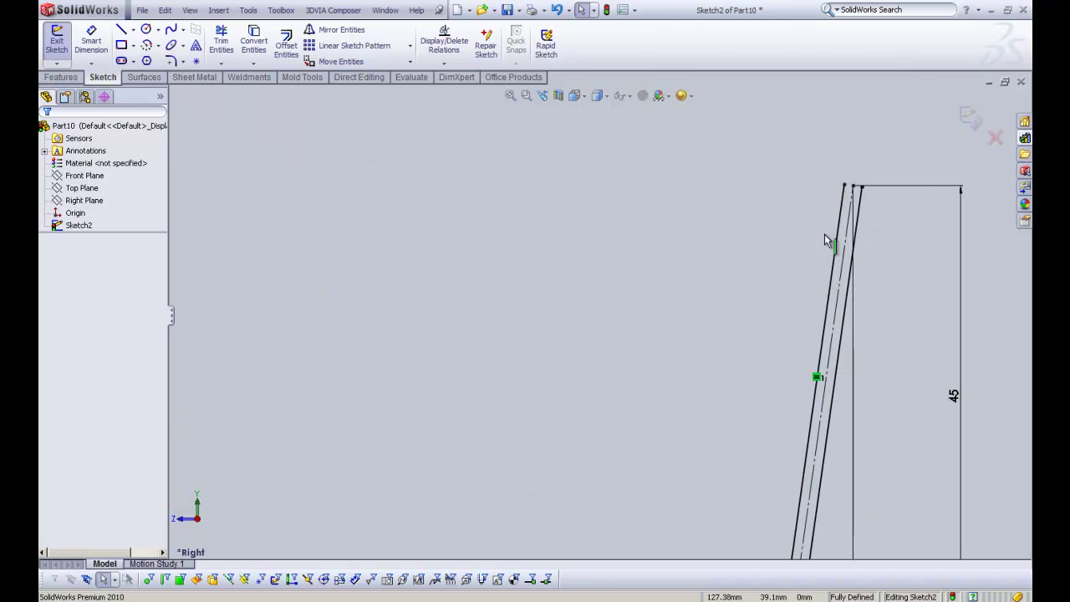
scroll(853, 172, "down", 3)
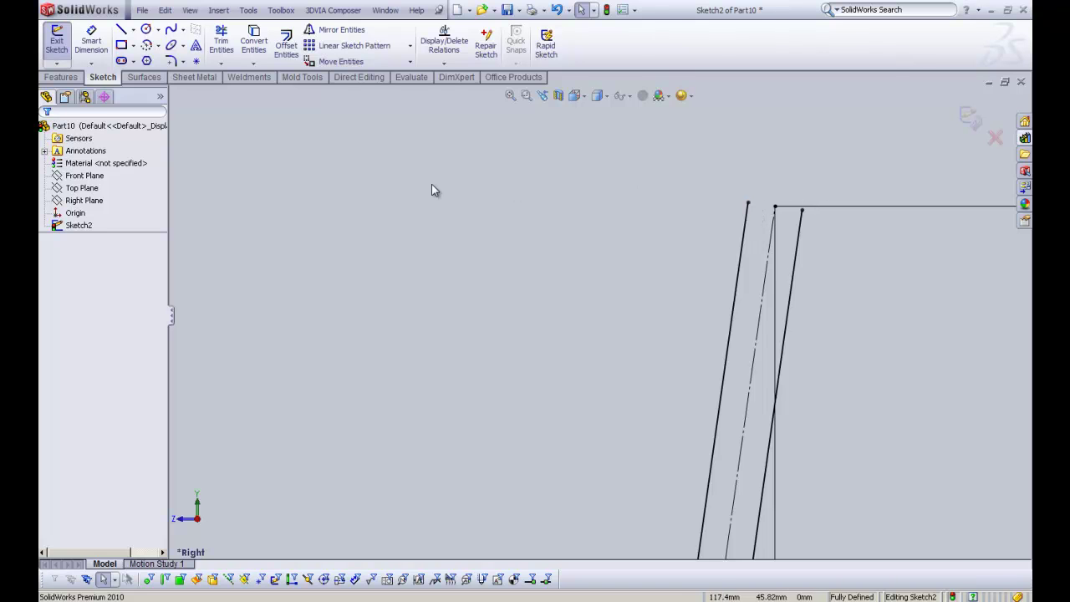
Step: Draw a horizontal line from the upper end of the inner right offset line outward past the outer offset line
left_click(121, 29)
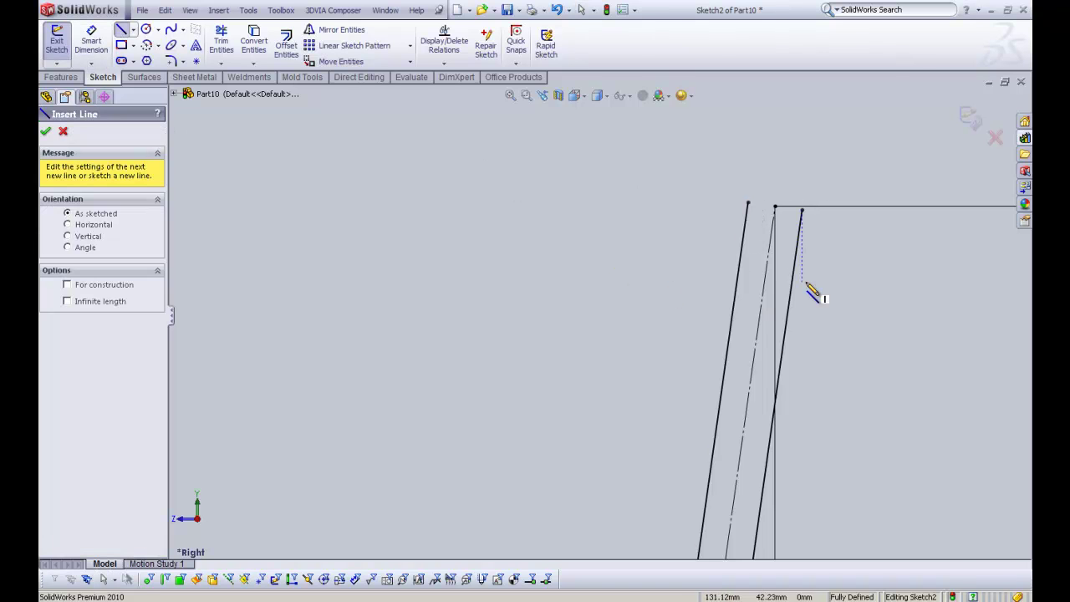
left_click(747, 203)
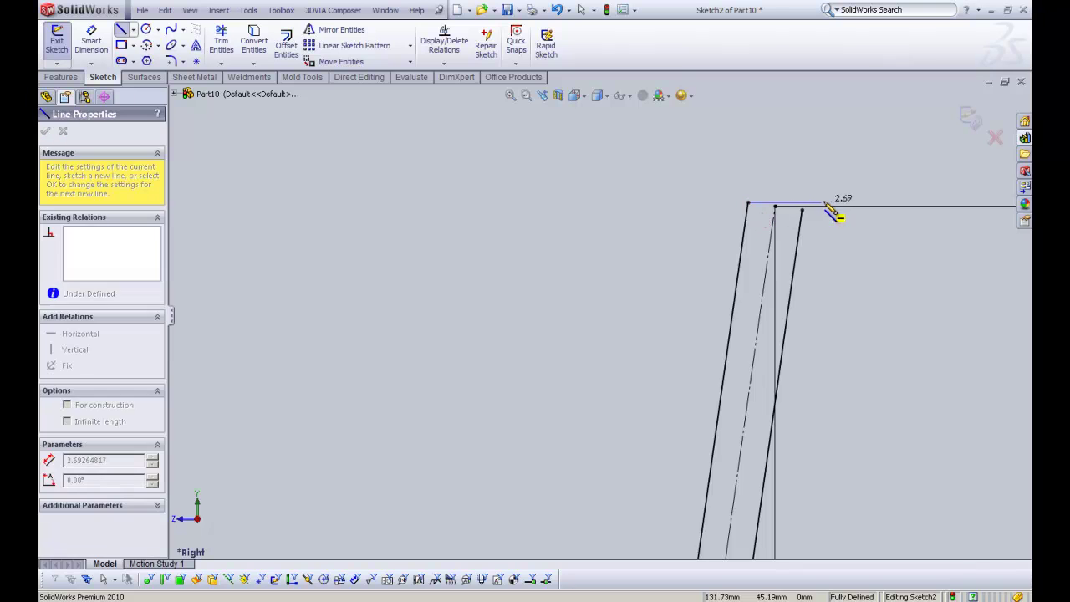
key("Escape")
right_click(875, 147)
left_click(905, 184)
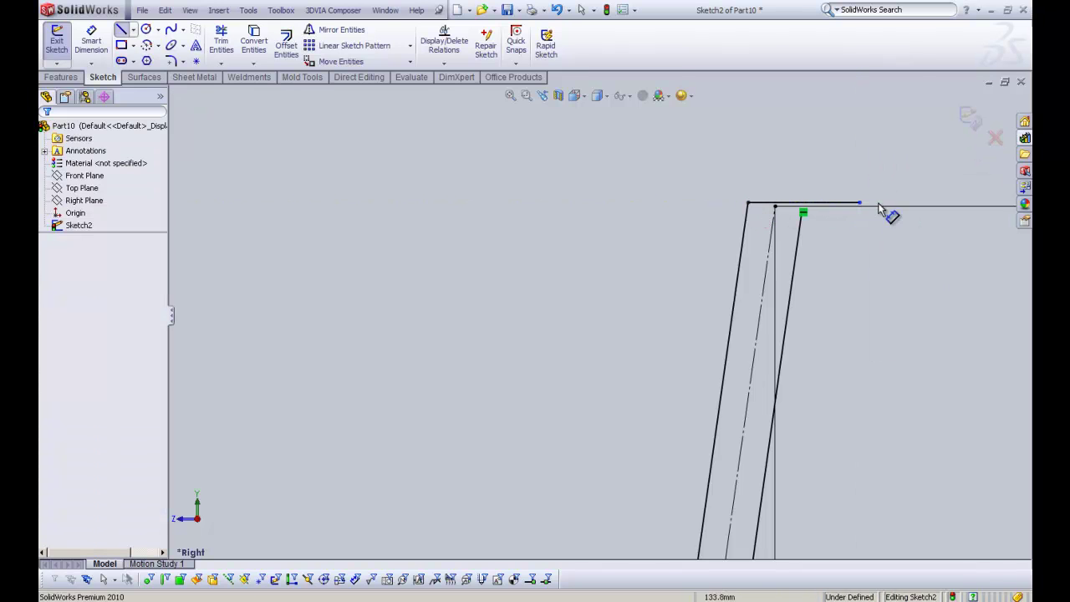
left_click(804, 214)
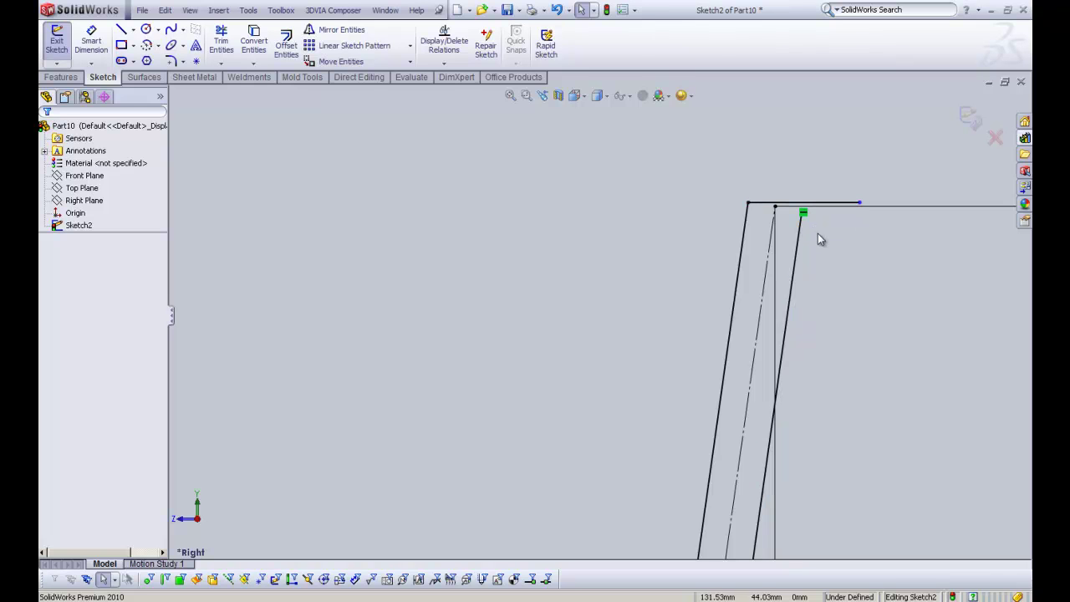
scroll(802, 217, "down", 3)
scroll(752, 238, "down", 2)
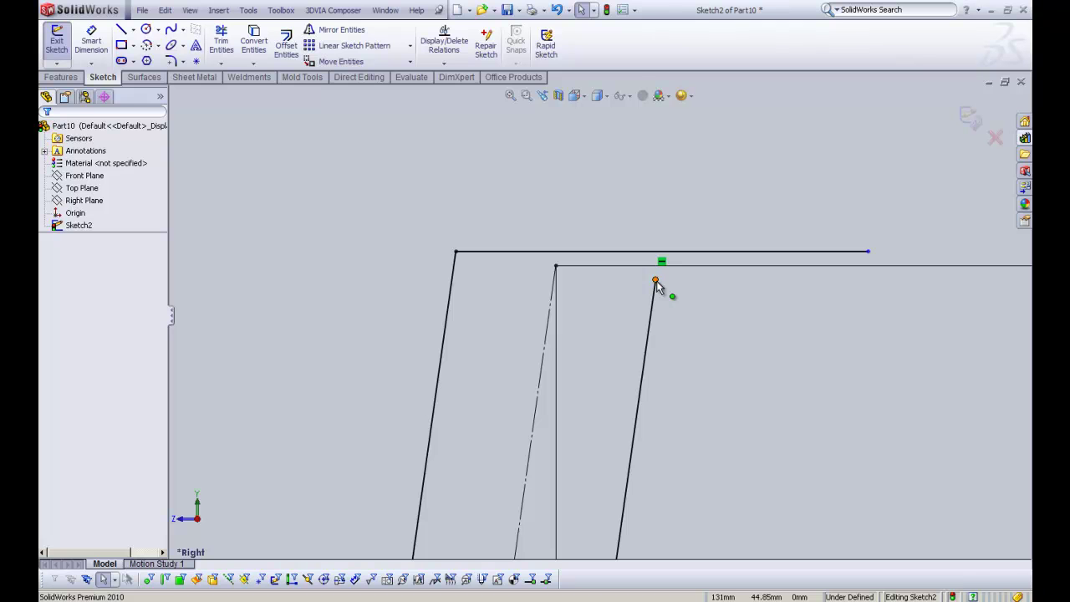
Step: Extend the outer right offset line up to the horizontal closing line and shorten that line's free end to their shared corner
left_click_drag(656, 281, 649, 349)
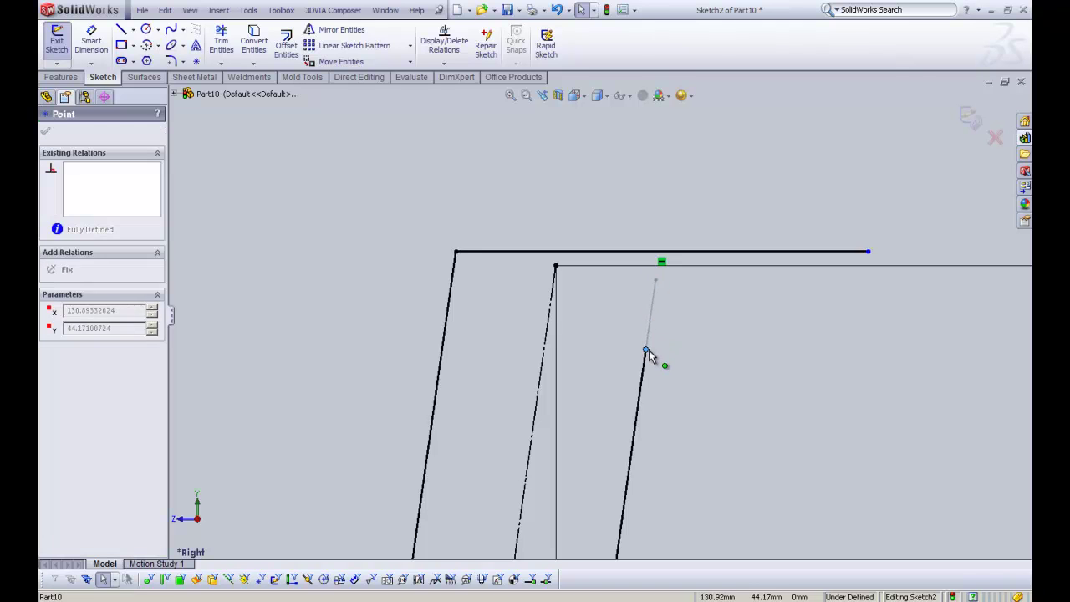
left_click(699, 399)
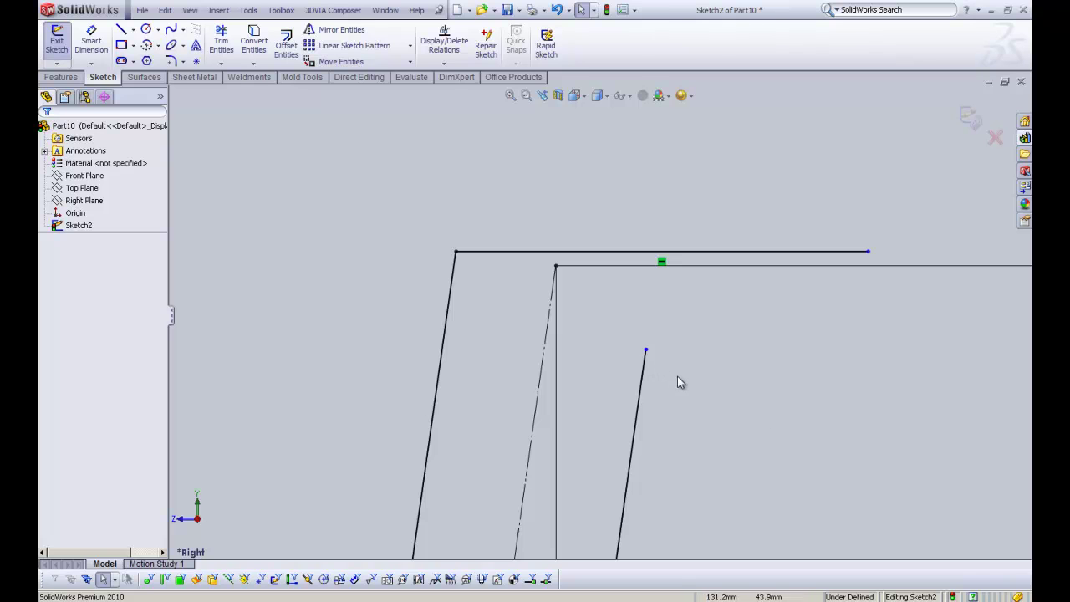
left_click_drag(647, 348, 660, 258)
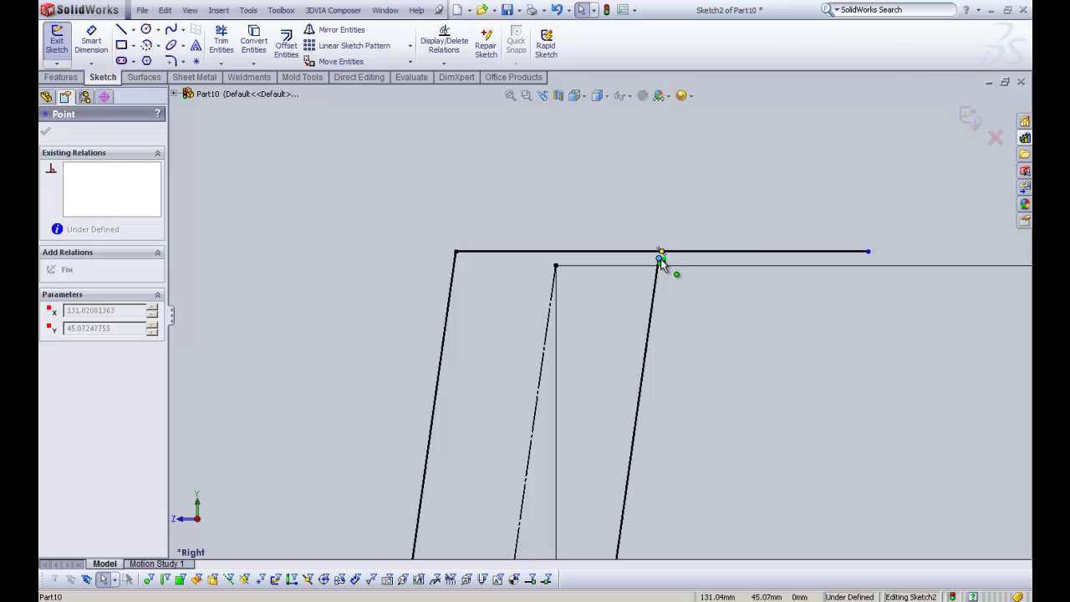
left_click_drag(660, 259, 660, 259)
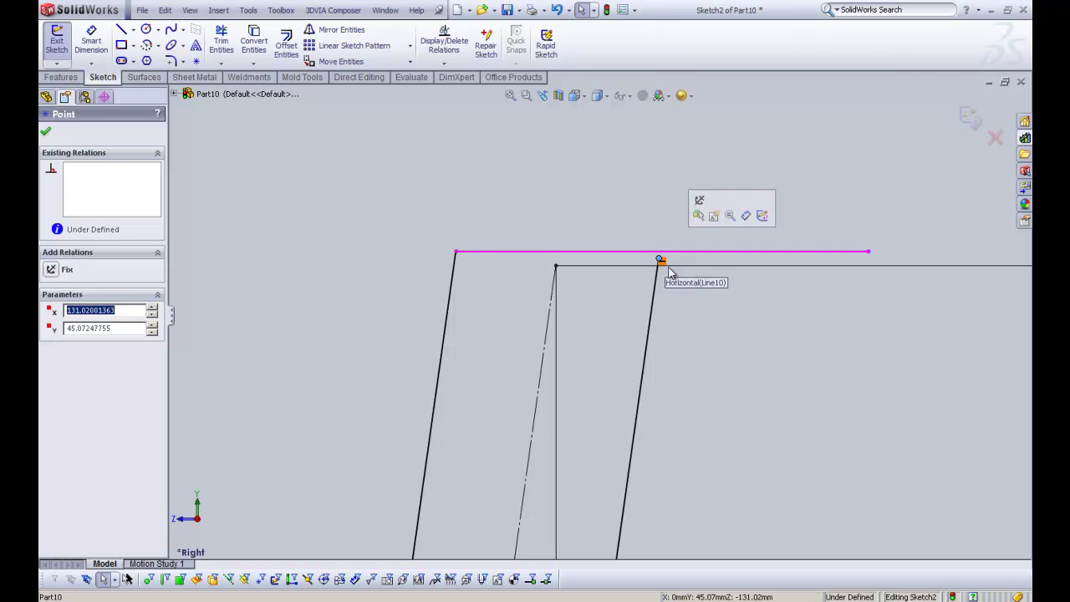
key("Escape")
scroll(663, 255, "down", 2)
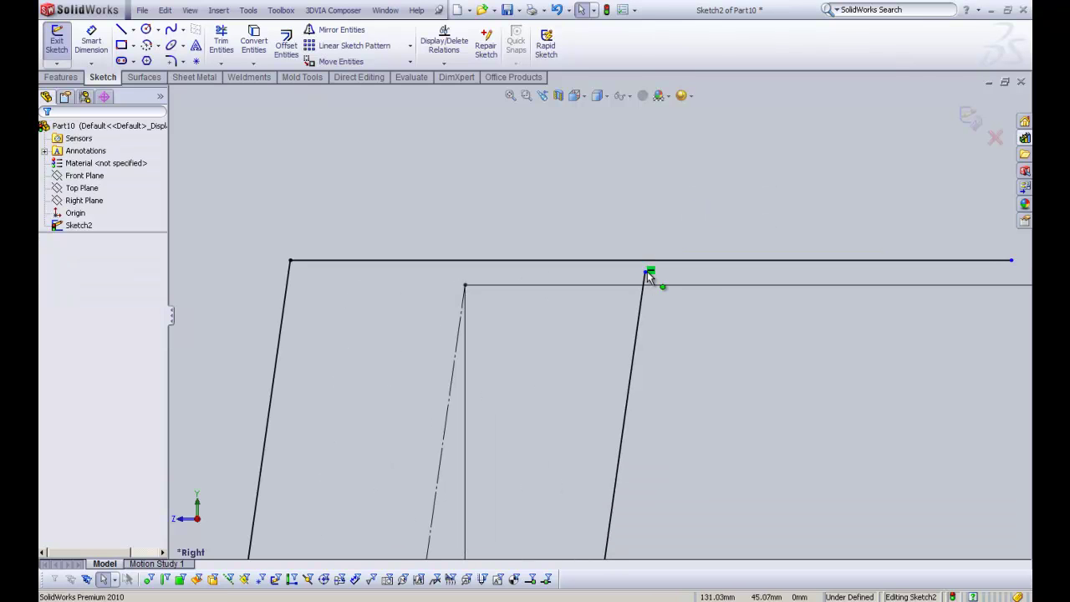
left_click_drag(646, 273, 646, 260)
key("Escape")
scroll(691, 314, "up", 2)
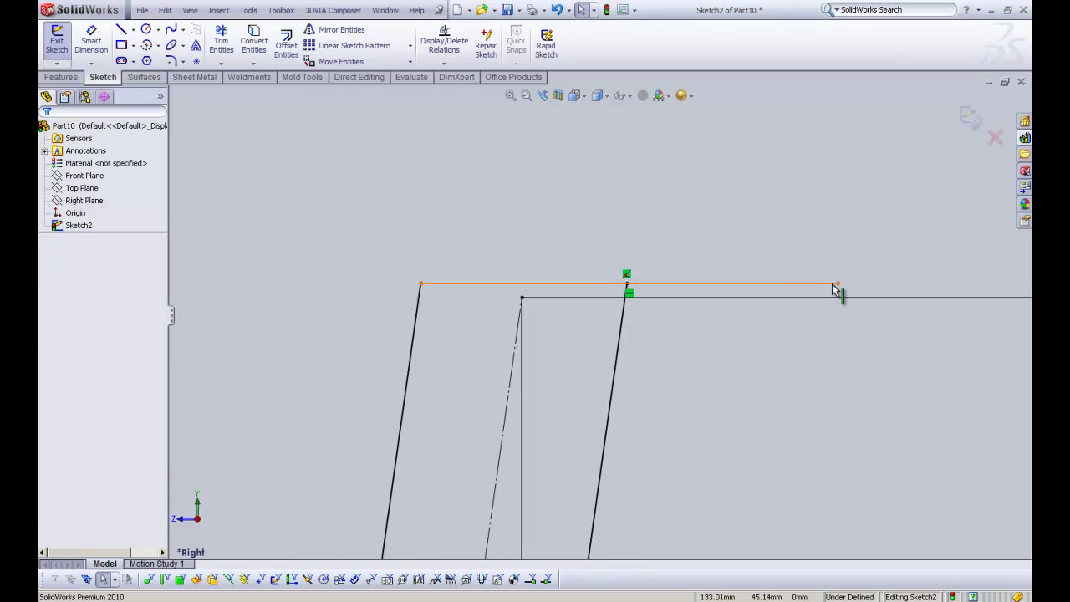
left_click_drag(839, 284, 633, 286)
scroll(640, 336, "up", 3)
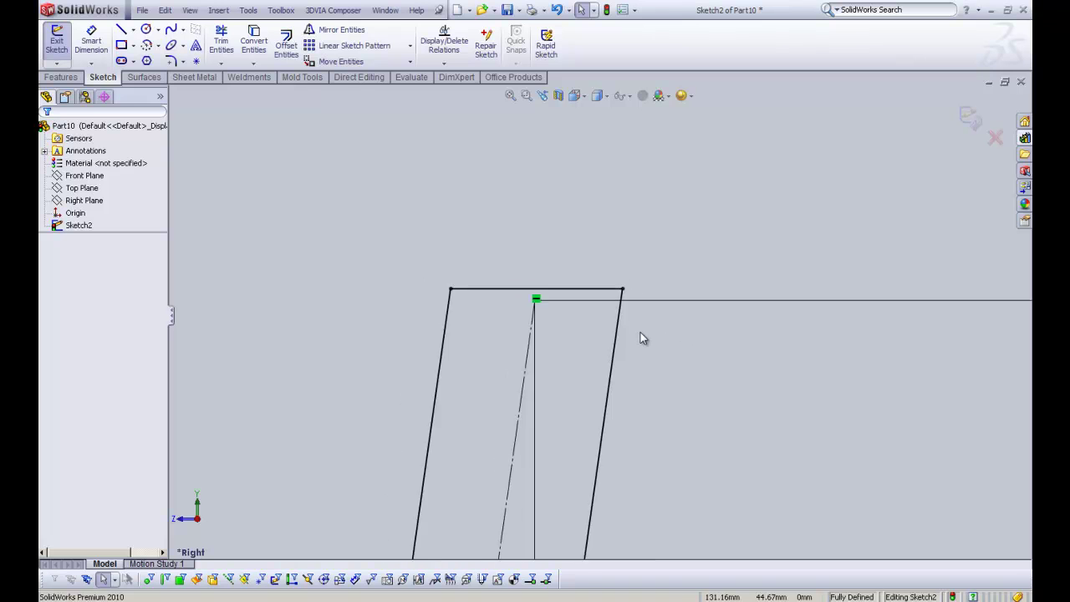
Step: Draw a horizontal line from the upper end of the inner left offset line outward past the outer left offset line
key("f")
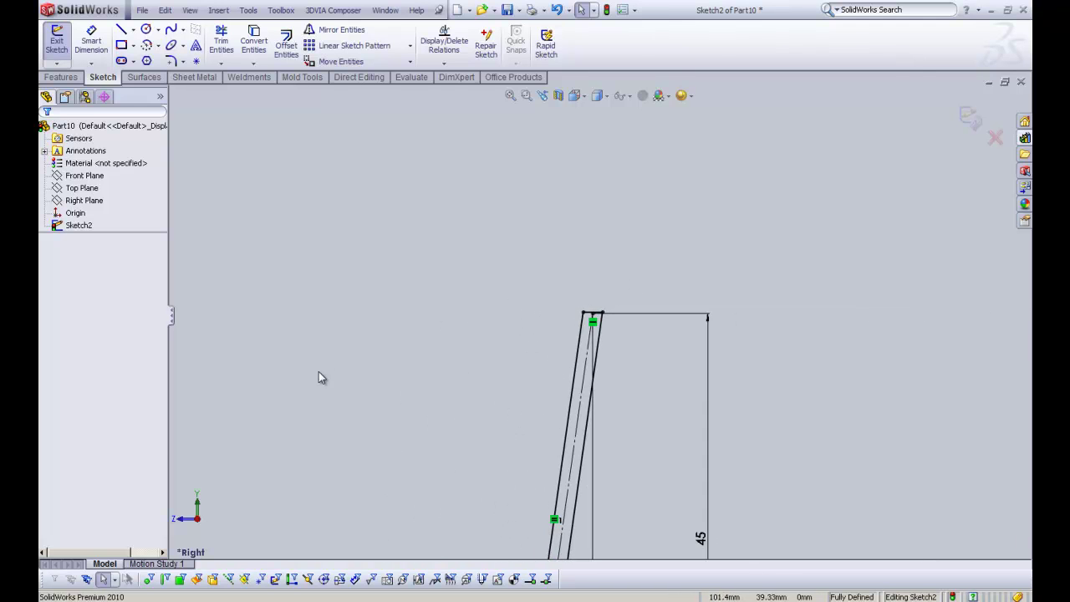
scroll(216, 304, "down", 3)
scroll(440, 256, "down", 5)
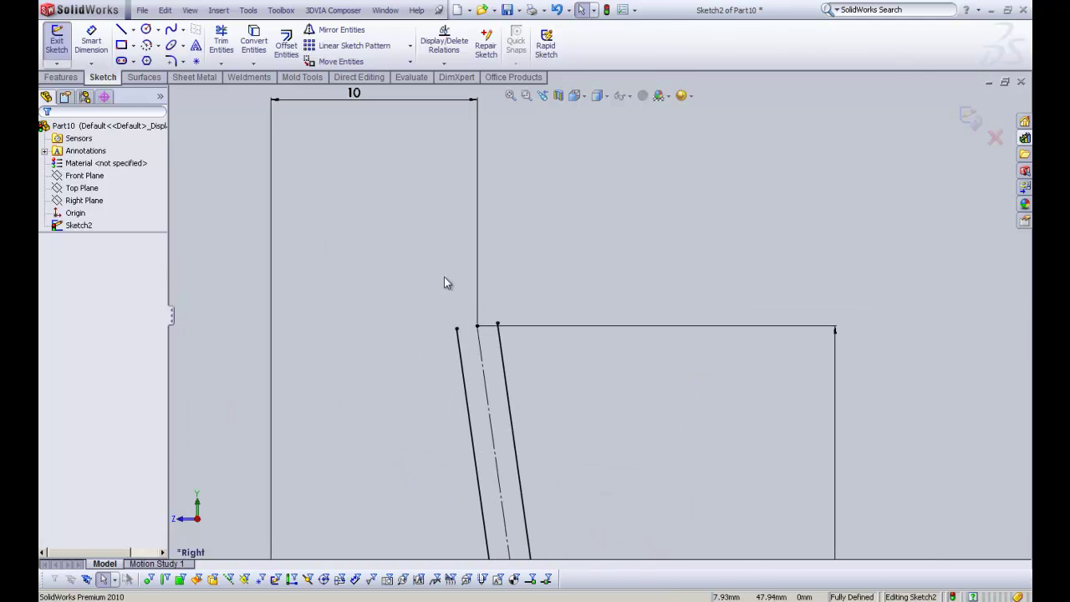
scroll(511, 384, "down", 2)
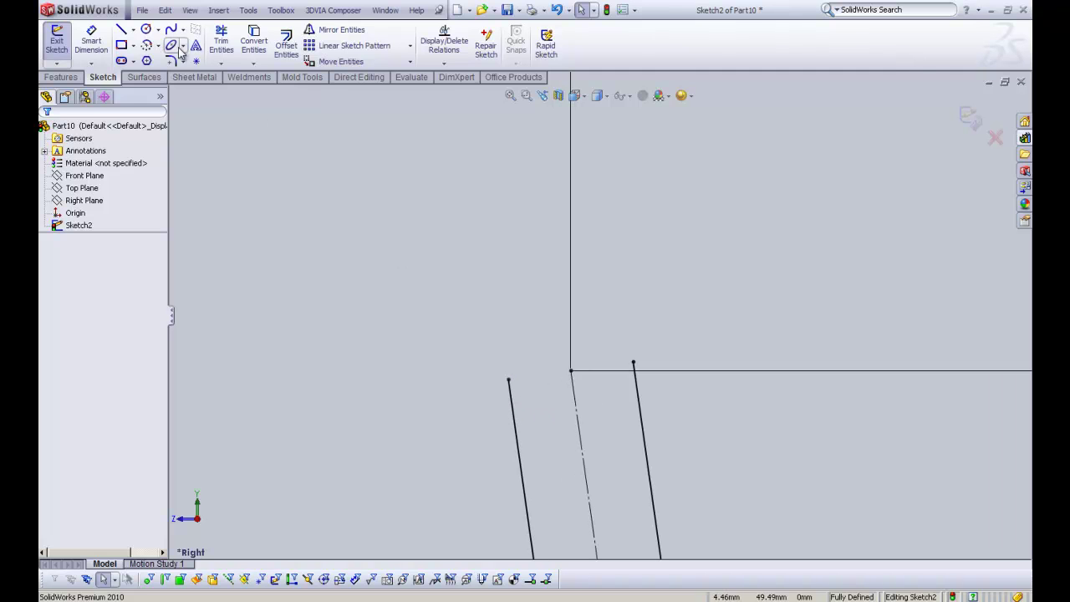
left_click(122, 36)
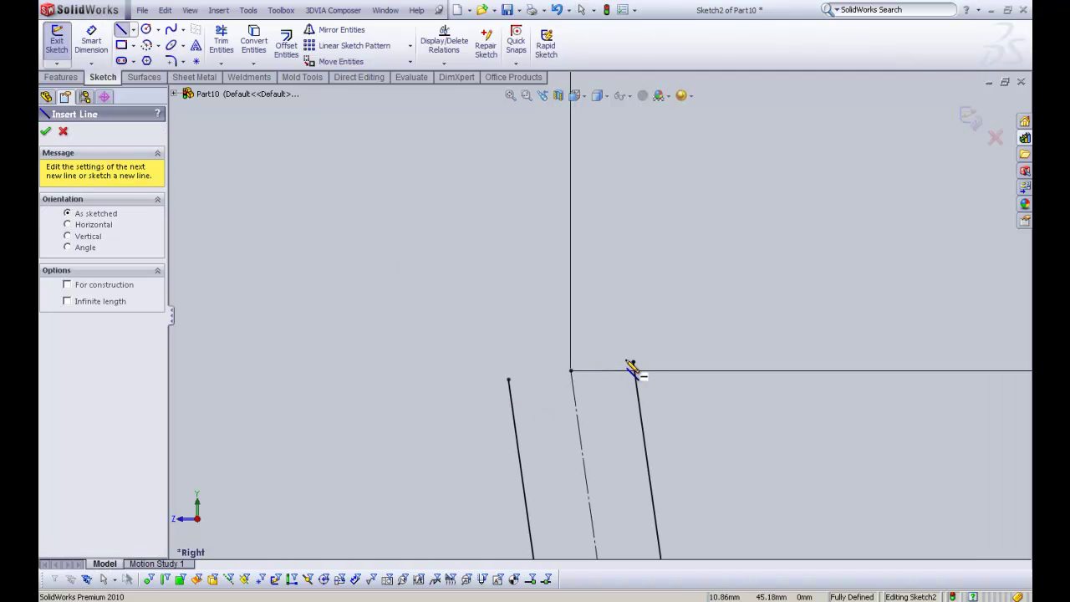
left_click(632, 363)
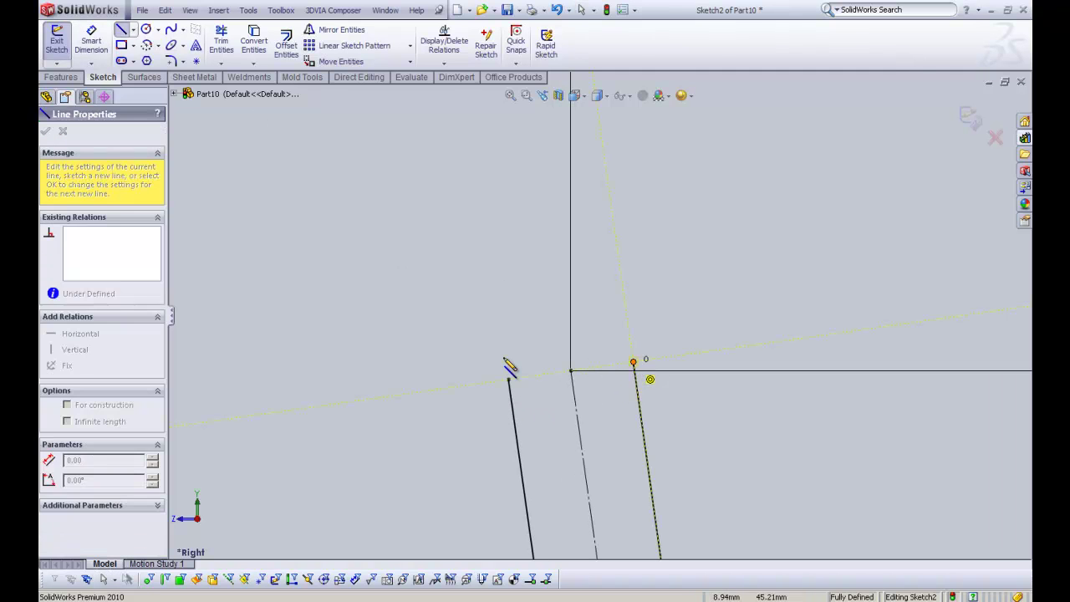
left_click(445, 361)
key("Escape")
right_click(410, 317)
left_click(443, 320)
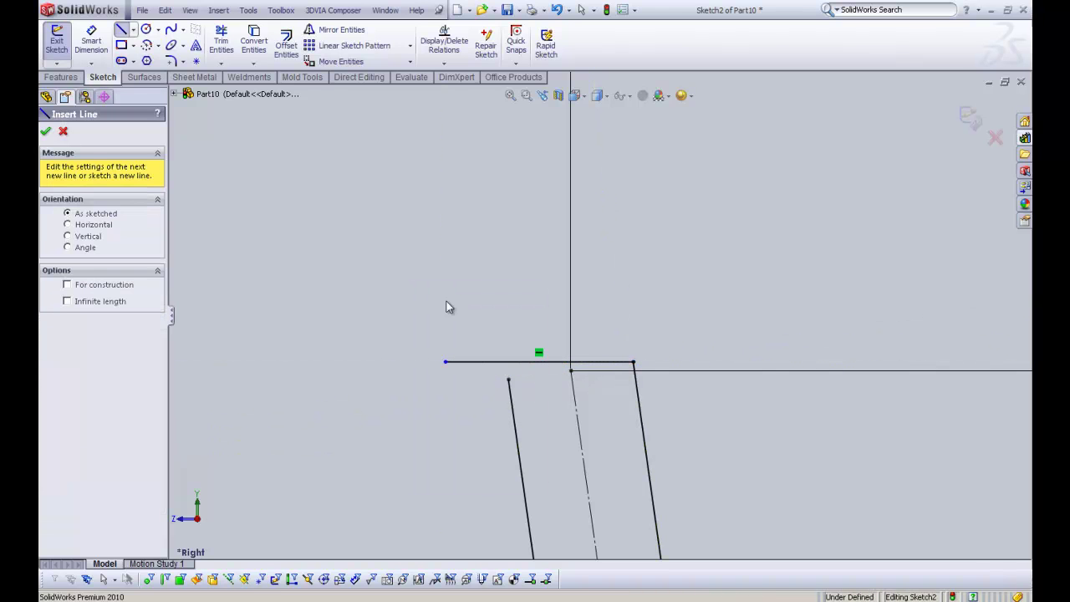
Step: Extend the outer left offset line up to the new horizontal line with Extend Entities
left_click(255, 67)
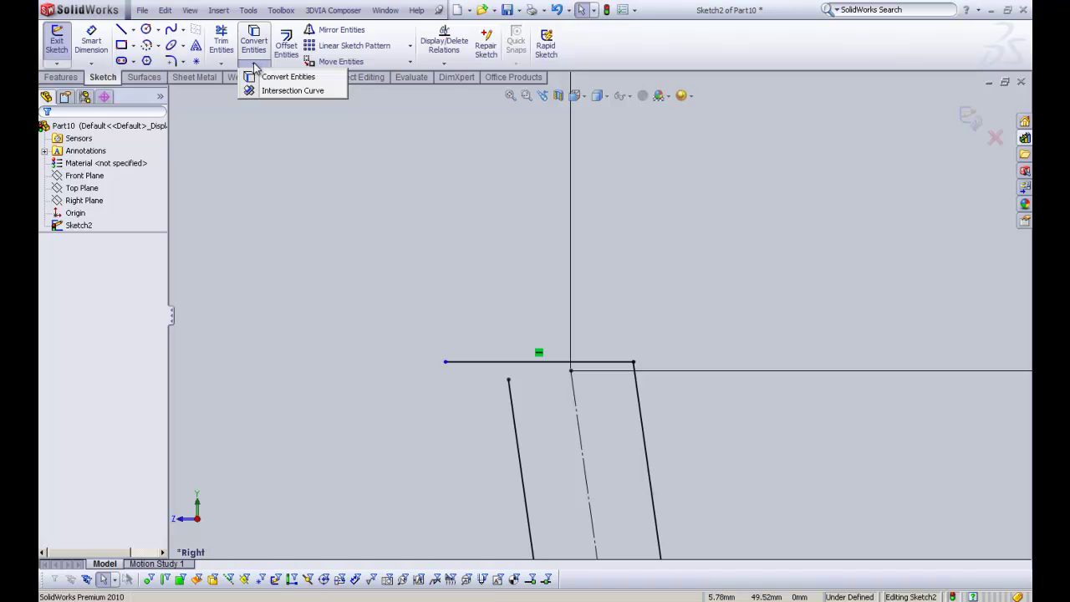
left_click(231, 66)
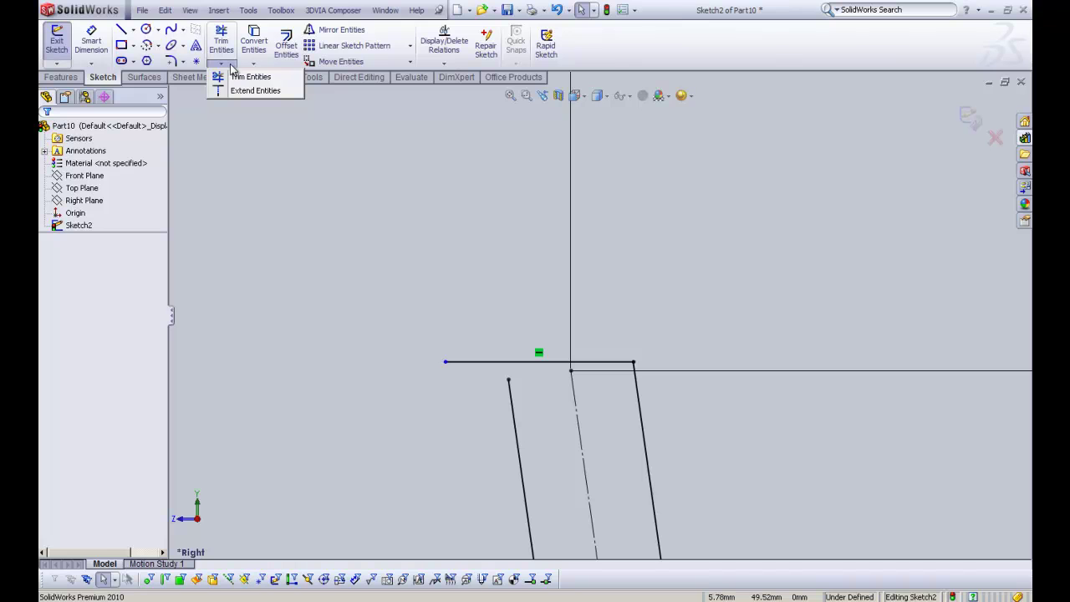
left_click(242, 90)
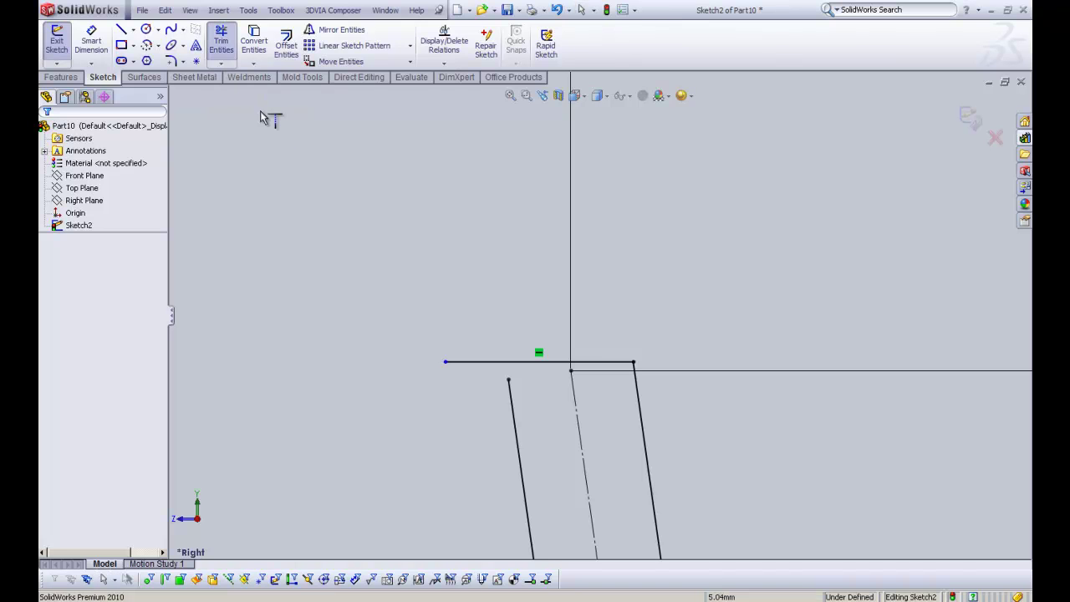
left_click(509, 390)
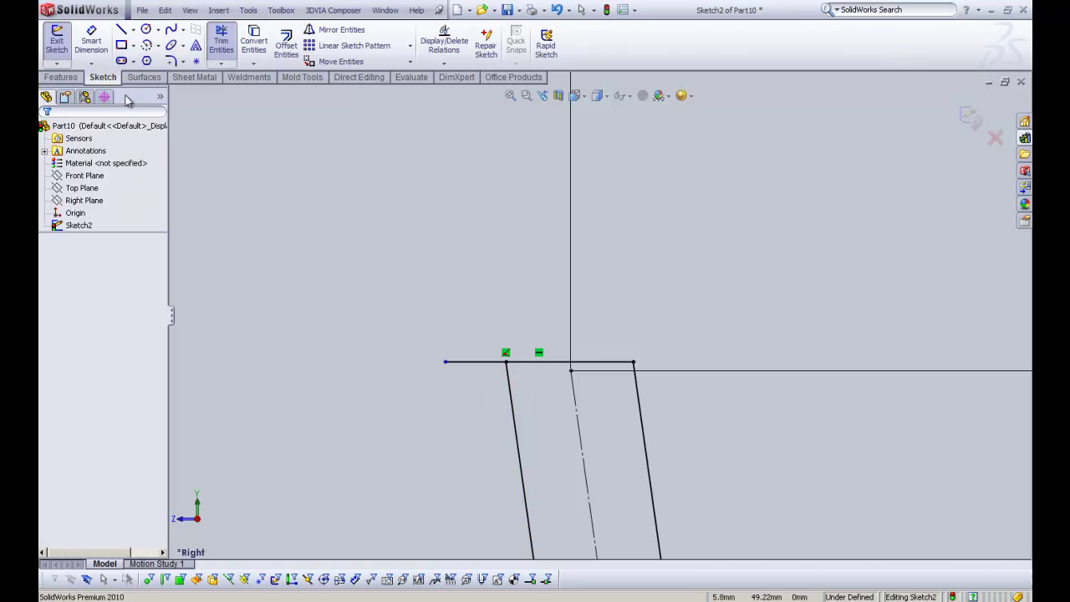
Step: Power-trim the part of the horizontal line that overhangs the outer left offset line
left_click(222, 46)
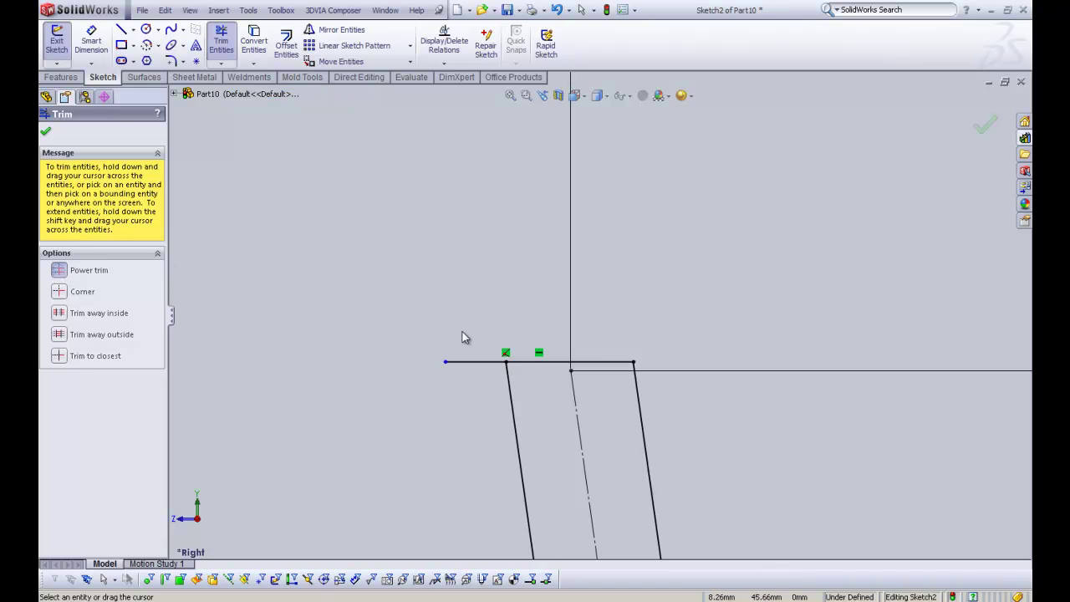
left_click_drag(469, 351, 472, 387)
key("Escape")
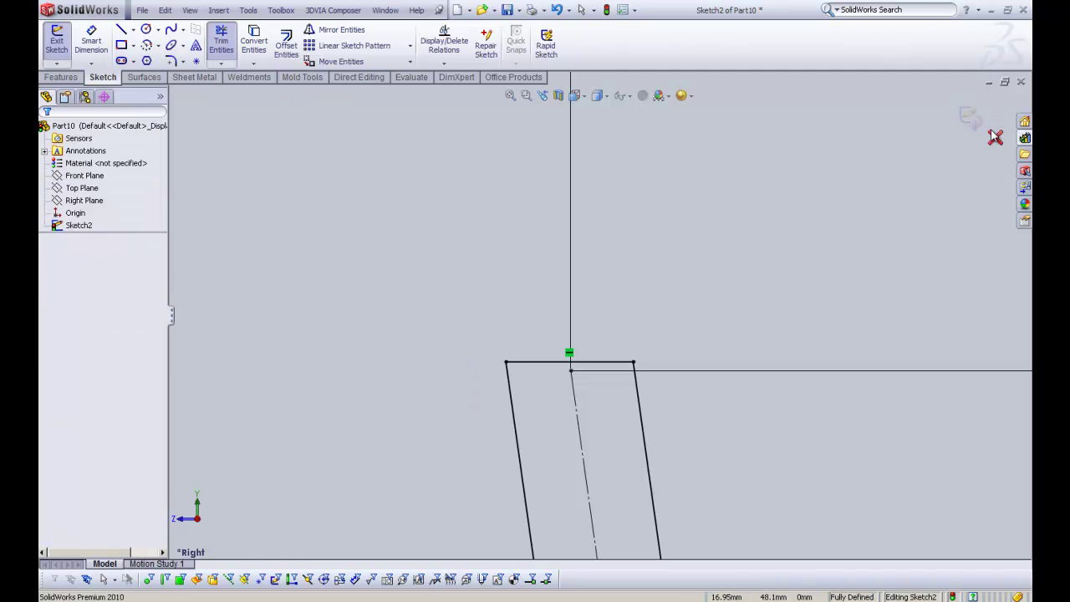
Step: Draw a vertical centerline about 63.4 mm long upward from the origin and exit the sketch
key("f")
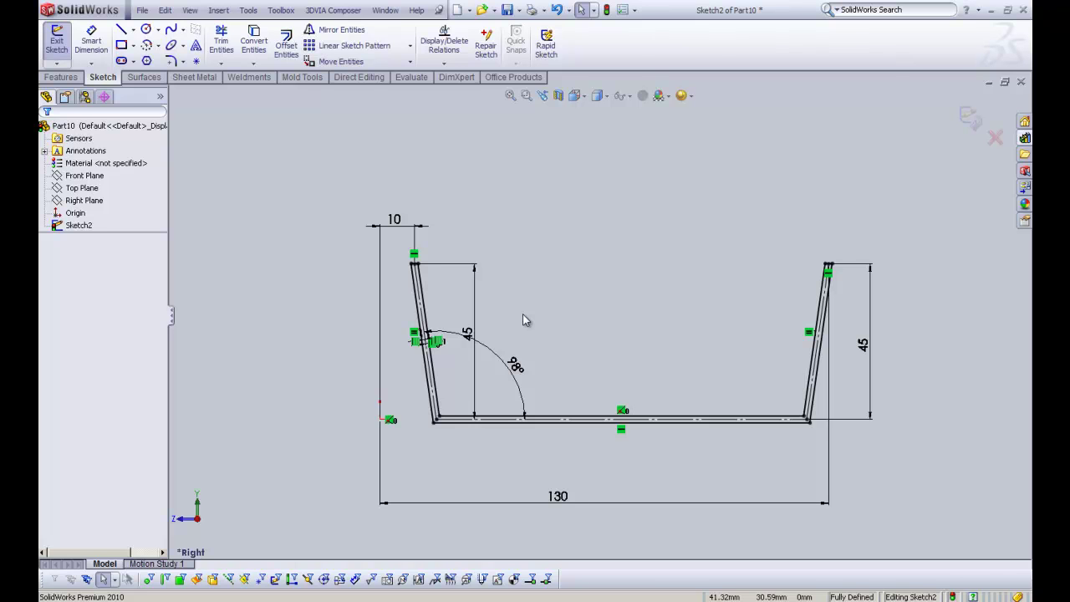
left_click(132, 29)
left_click(145, 60)
left_click(379, 419)
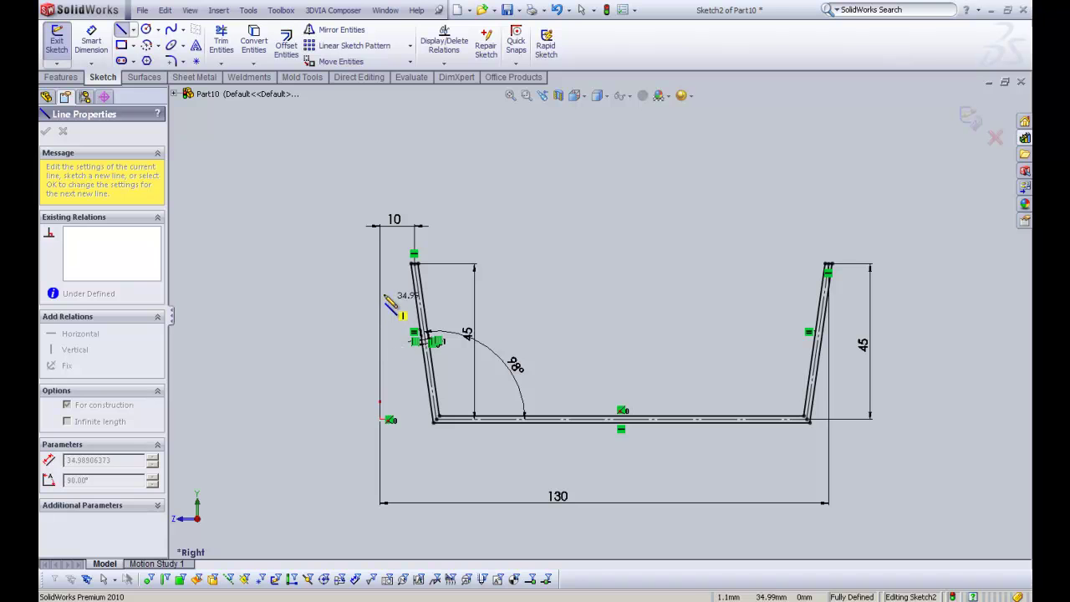
double_click(380, 200)
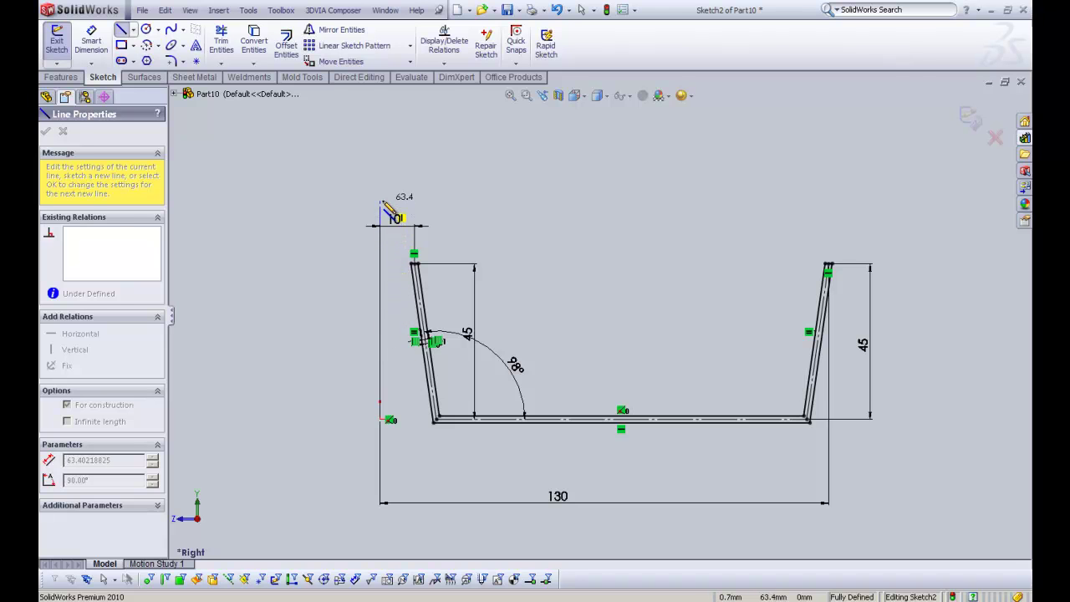
right_click(336, 163)
left_click(359, 171)
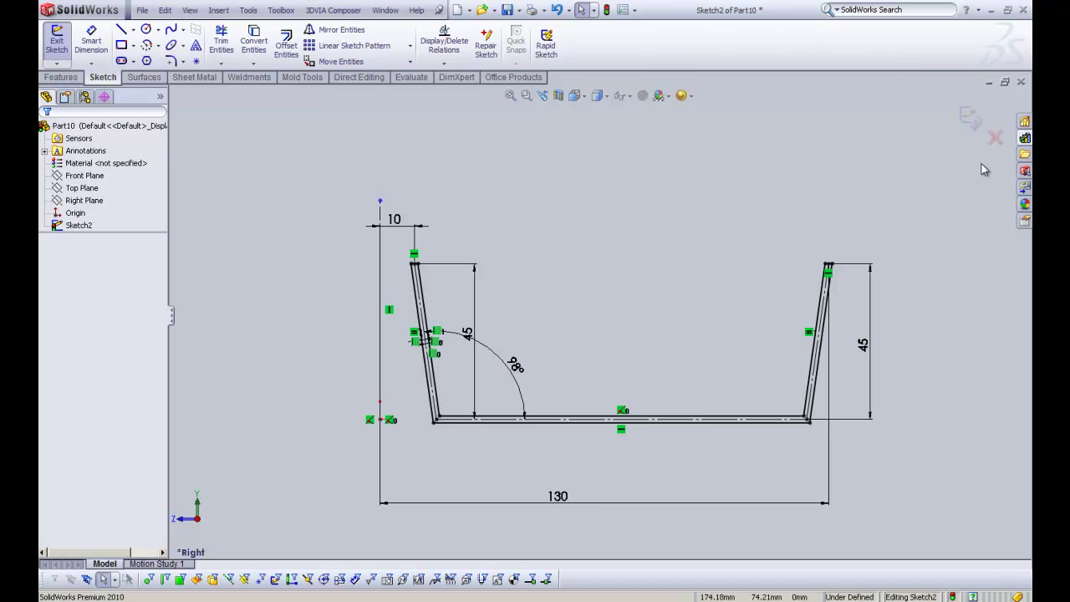
left_click(963, 115)
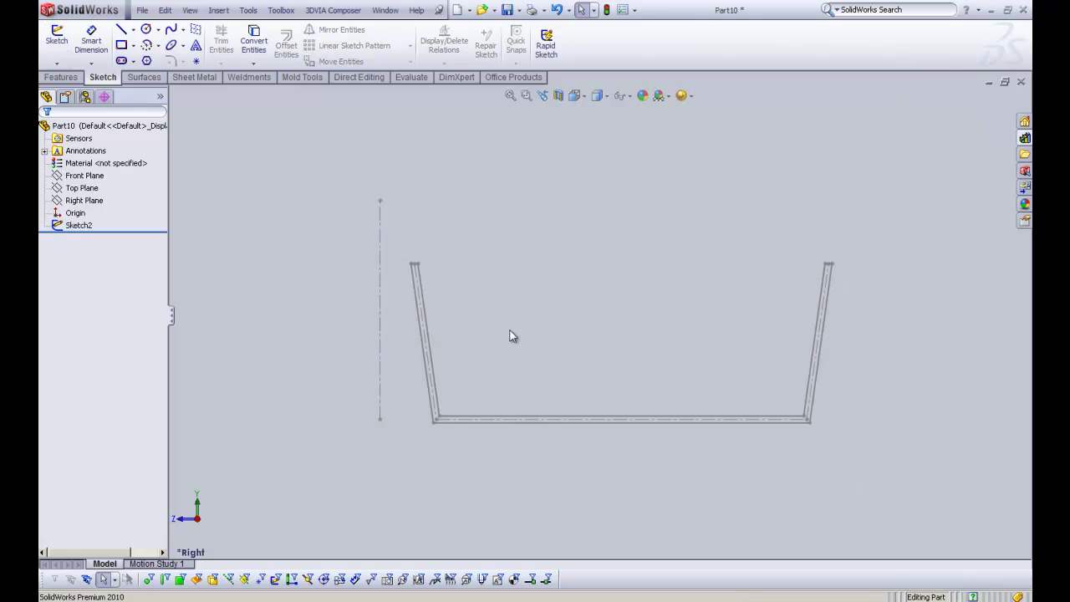
Step: Revolve the closed profile 360° in one direction about the vertical centerline as a solid boss
left_click(73, 77)
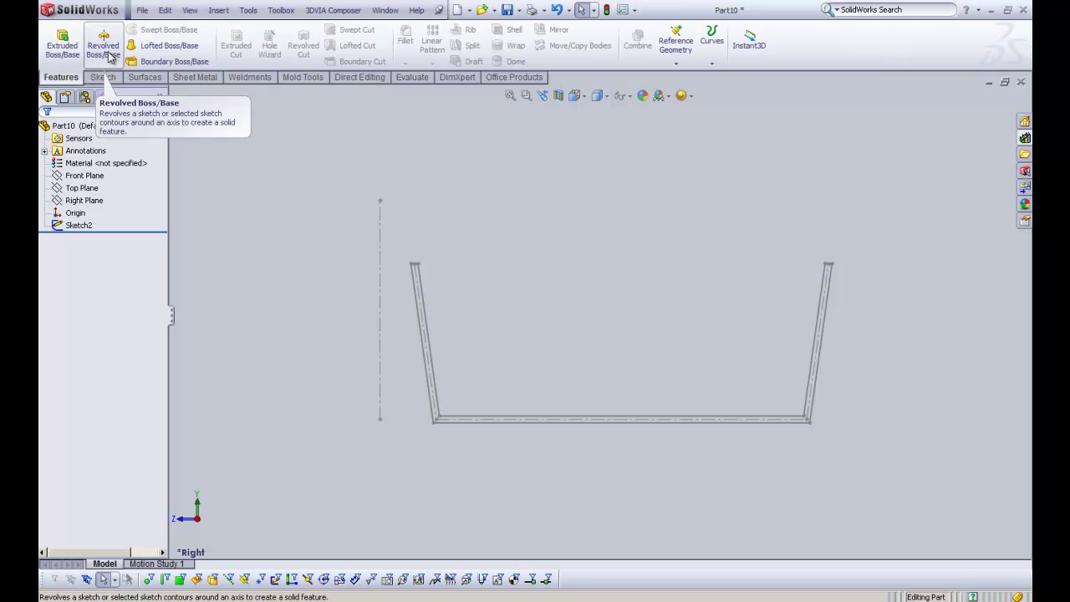
left_click(103, 46)
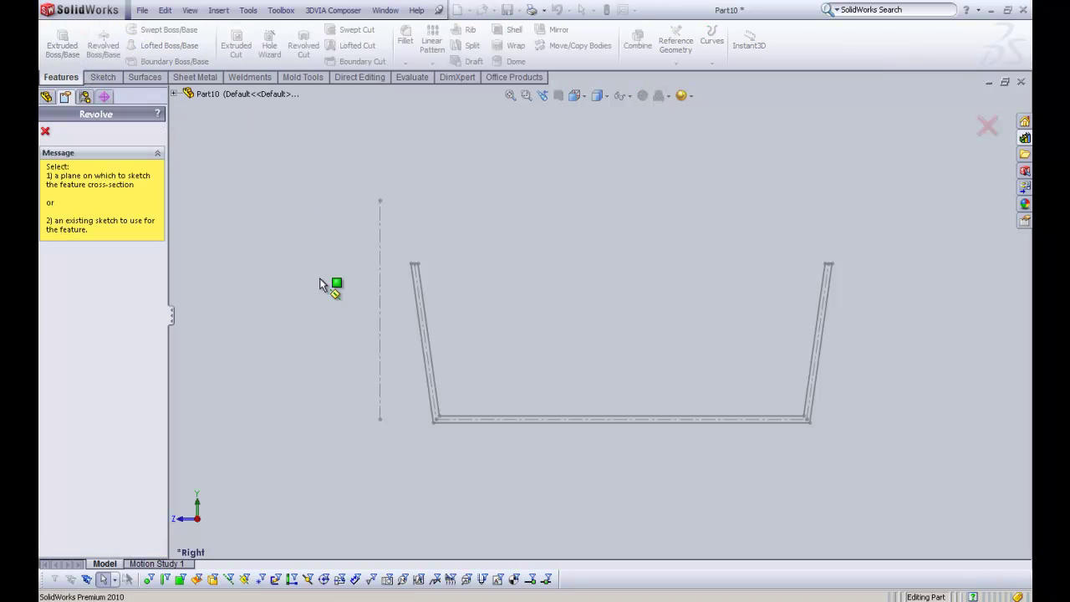
left_click(379, 268)
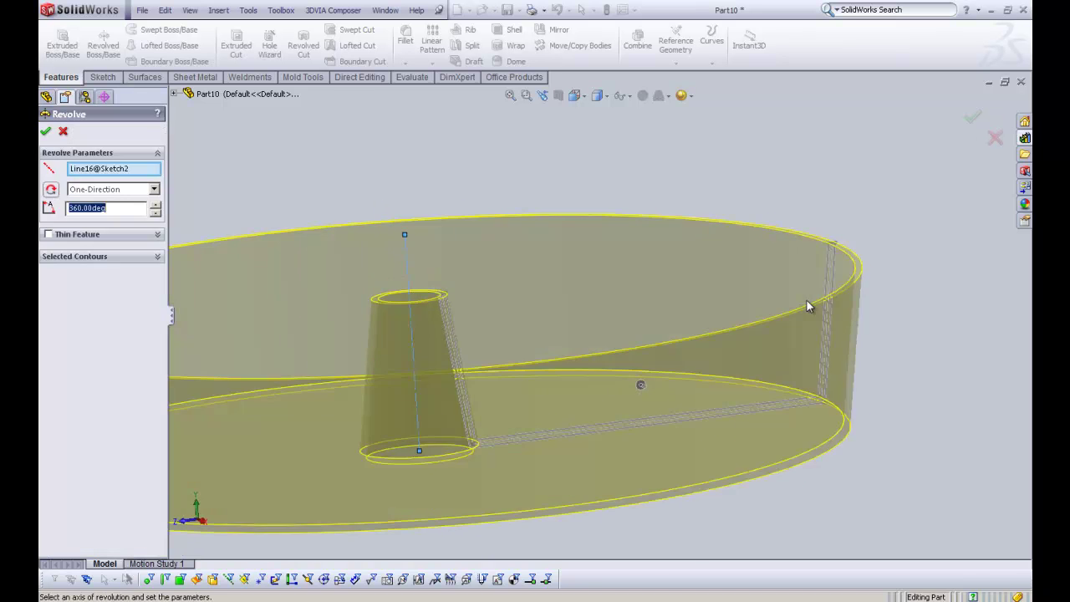
scroll(808, 305, "up", 5)
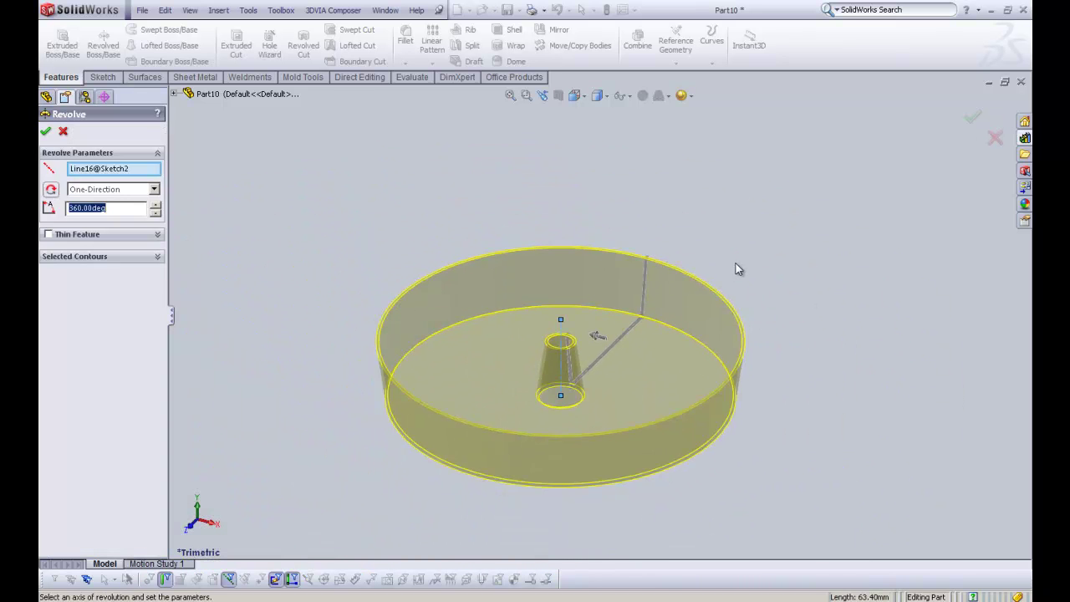
scroll(472, 495, "down", 2)
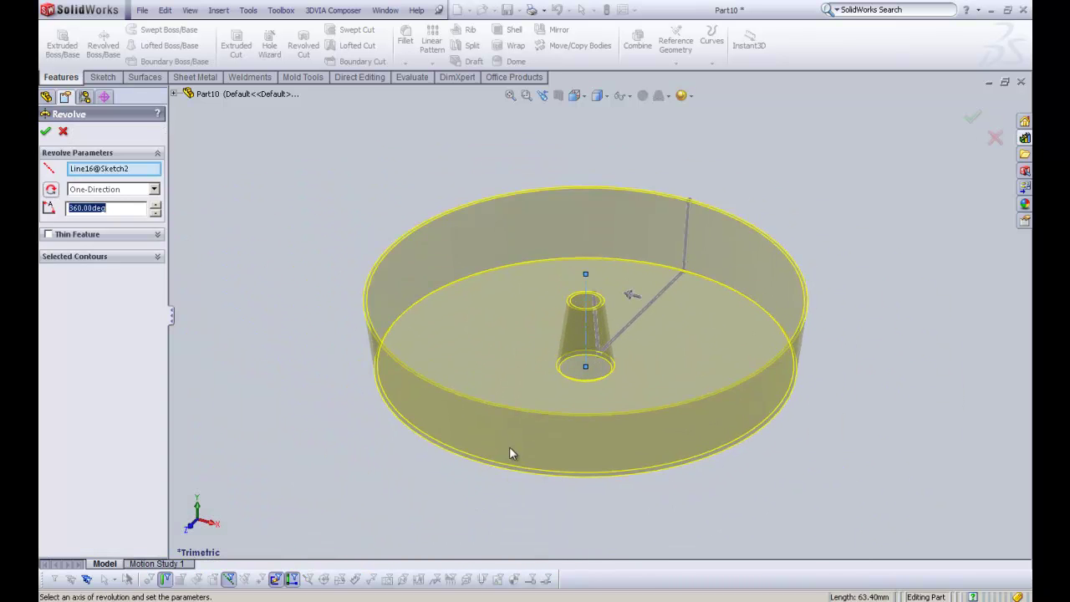
right_click(643, 153)
left_click(683, 201)
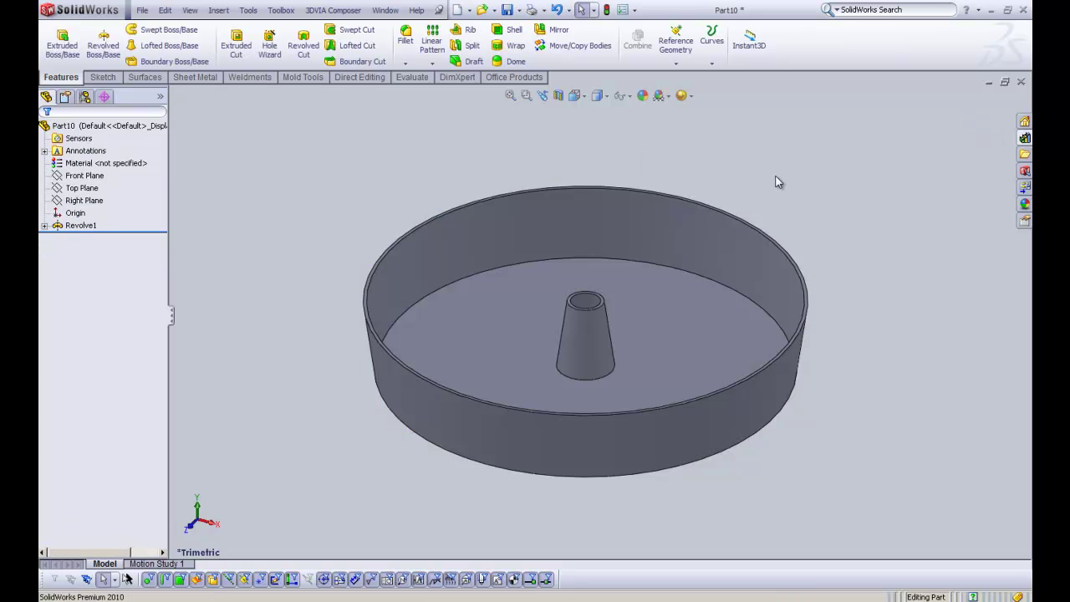
middle_click_drag(816, 394, 814, 272)
left_click(759, 350)
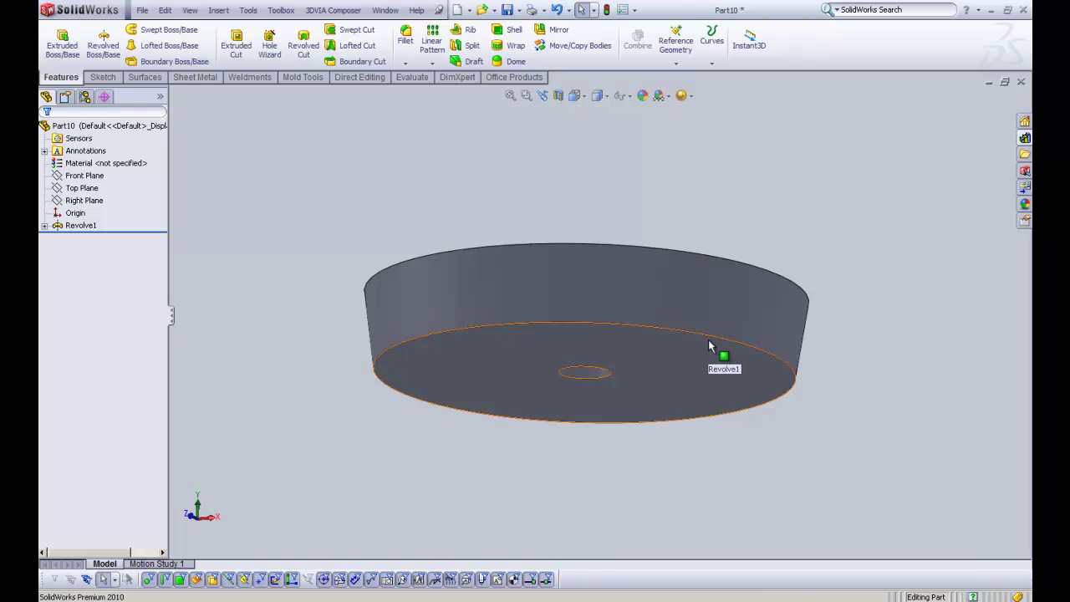
middle_click_drag(688, 210, 705, 327)
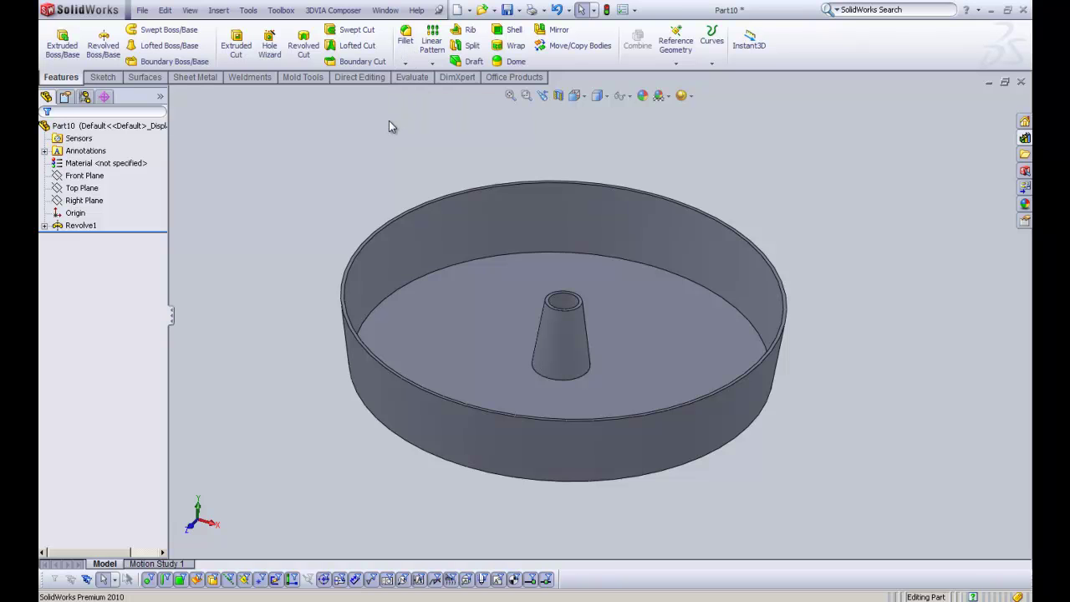
Step: Open the revolved pan's profile sketch for editing and view it face-on
left_click(44, 226)
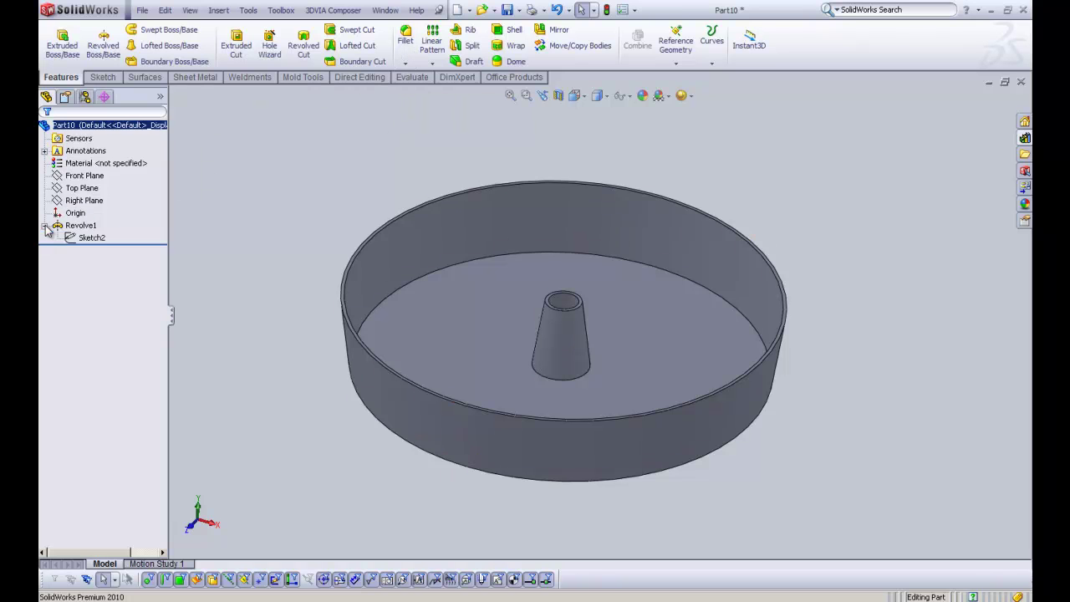
left_click(92, 237)
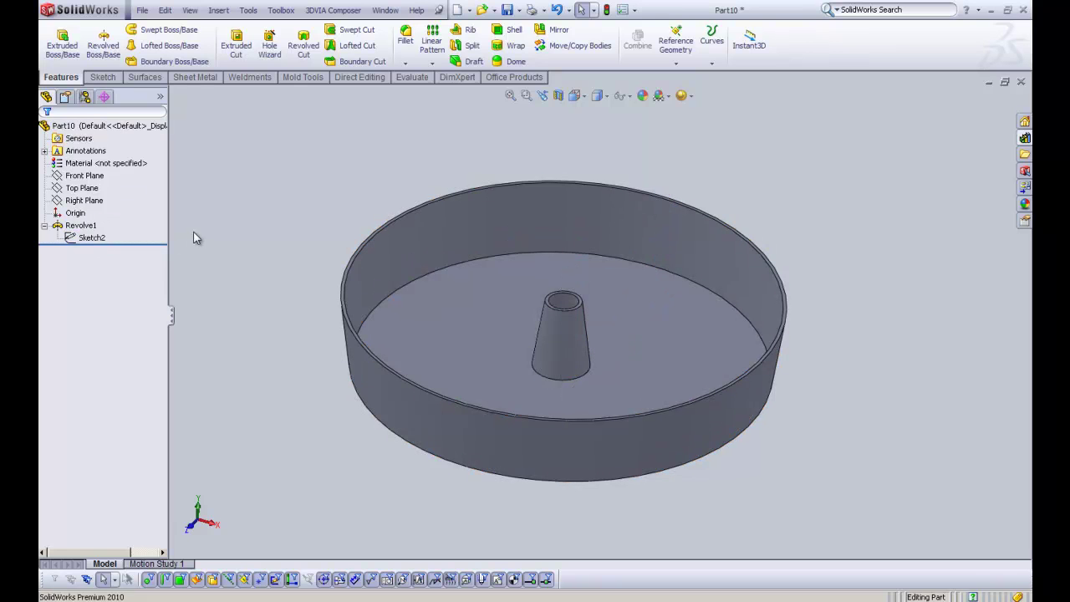
left_click(84, 238)
right_click(83, 238)
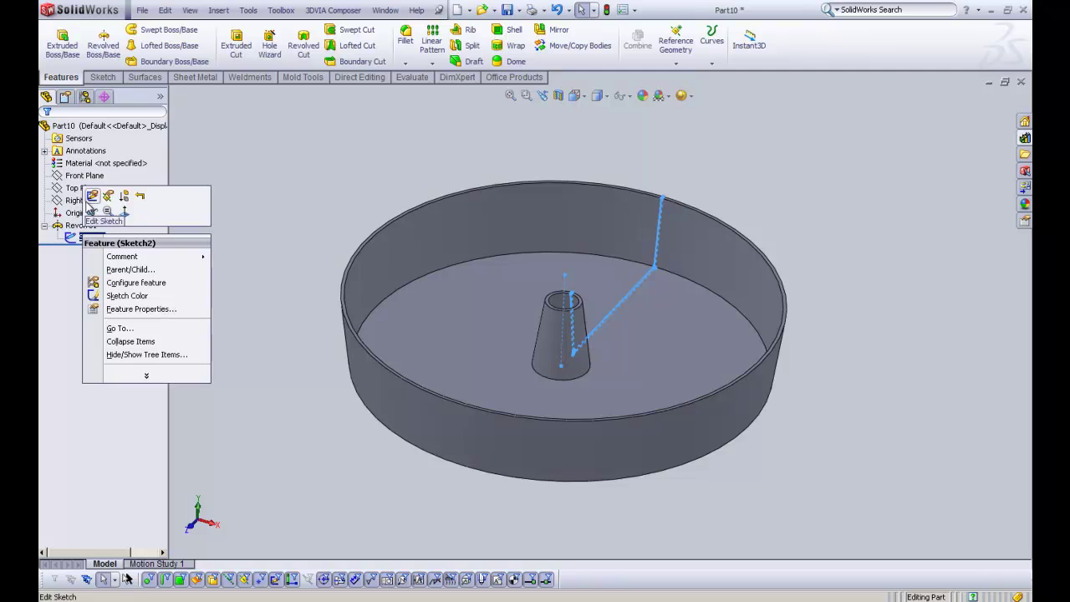
left_click(92, 206)
key("ctrl+8")
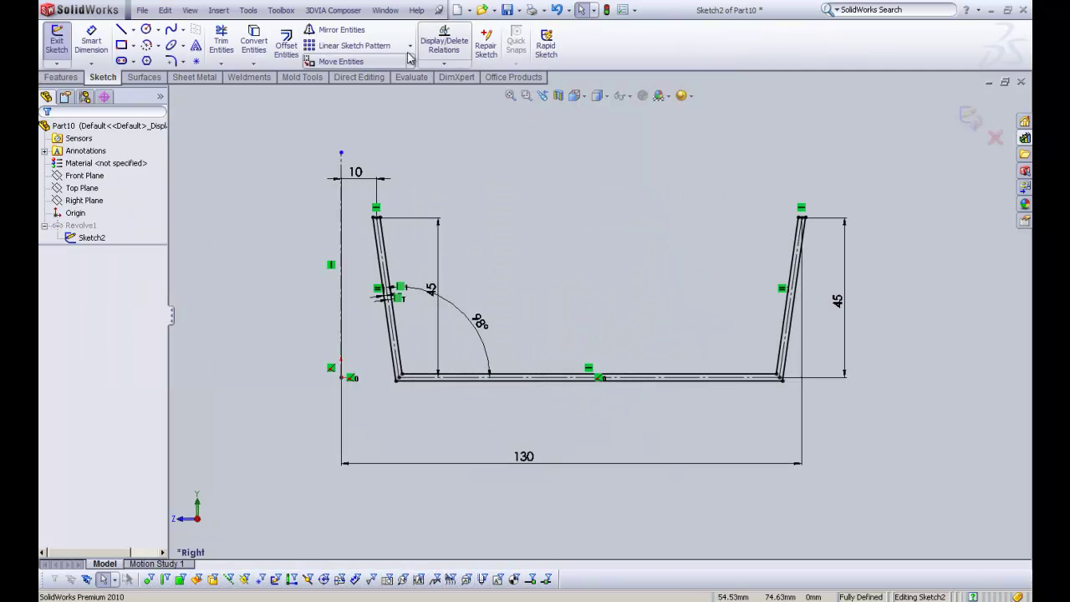
Step: Select the inner and outer profile corners at the foot of the cone wall for 5 mm sketch fillets
left_click(172, 64)
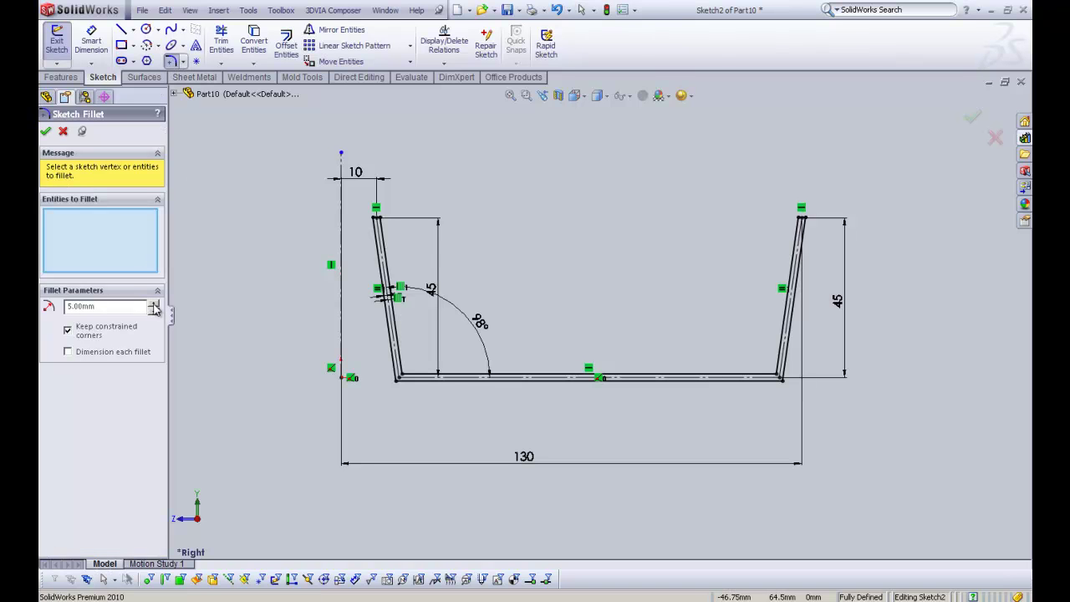
scroll(411, 361, "down", 5)
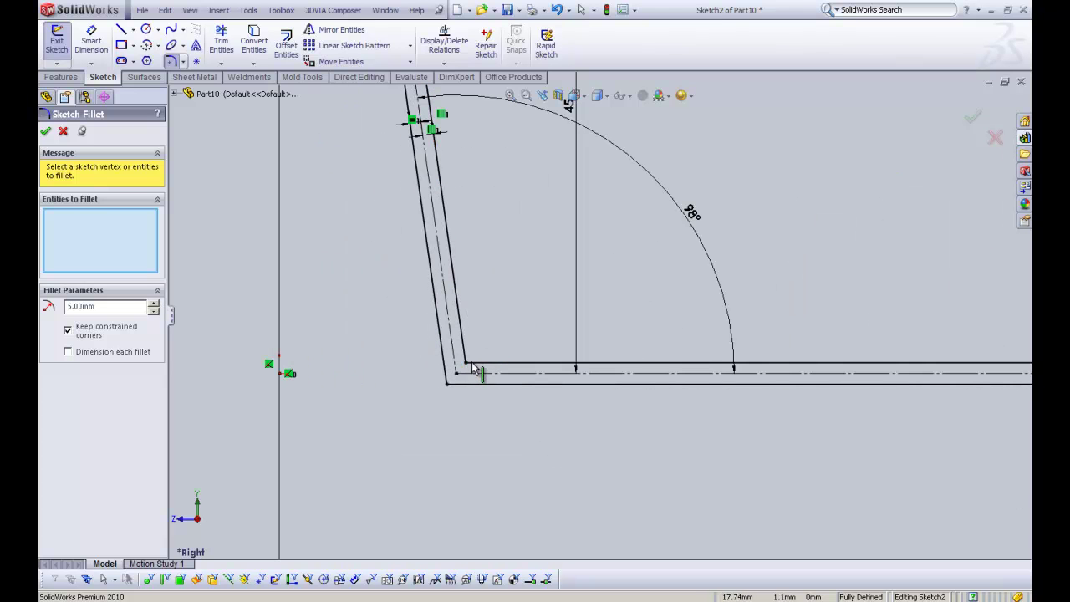
left_click(465, 365)
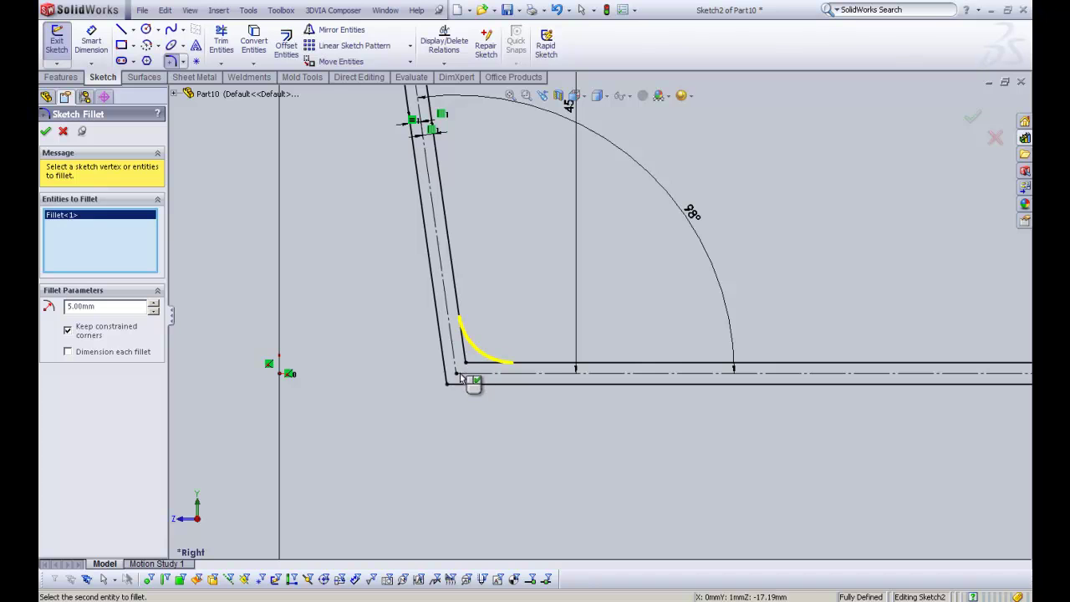
left_click(447, 386)
Step: Add the inner and outer corners at the foot of the outer wall, apply all the 5 mm fillets, and exit the sketch
scroll(491, 386, "up", 5)
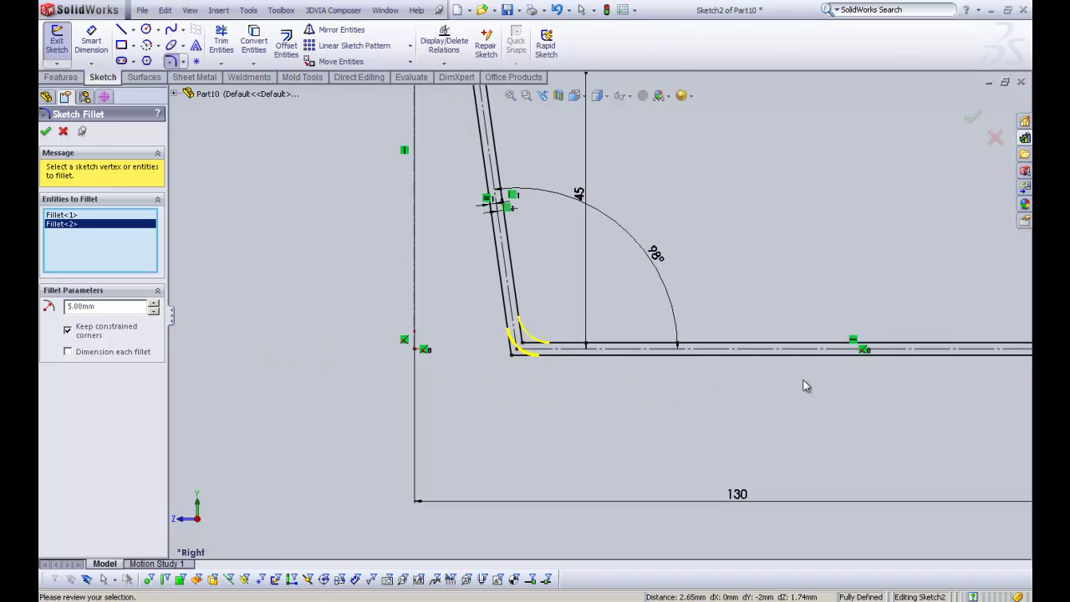
scroll(1010, 350, "down", 5)
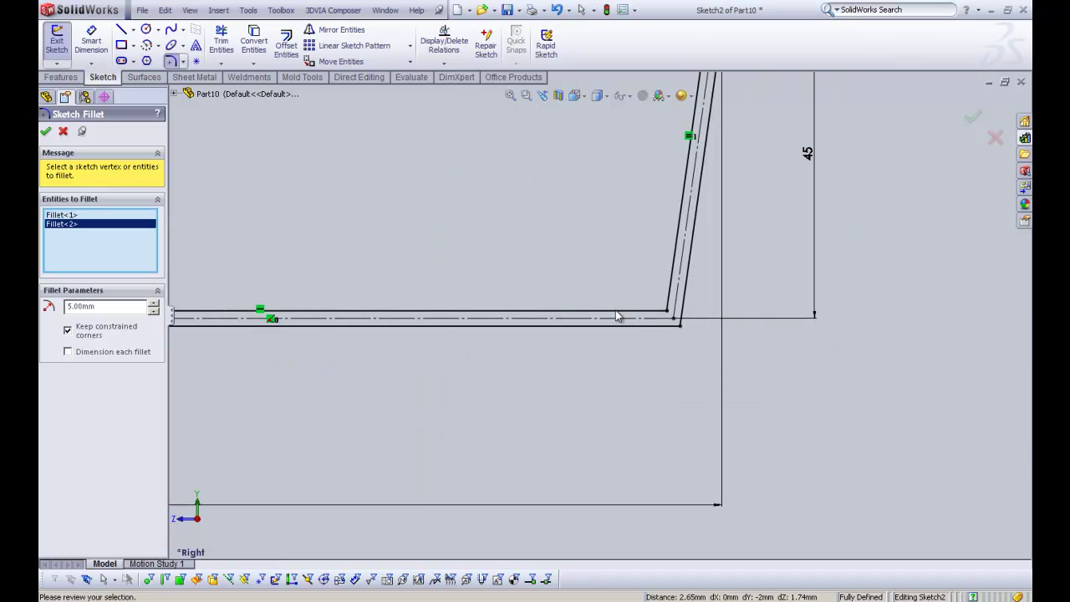
left_click(673, 319)
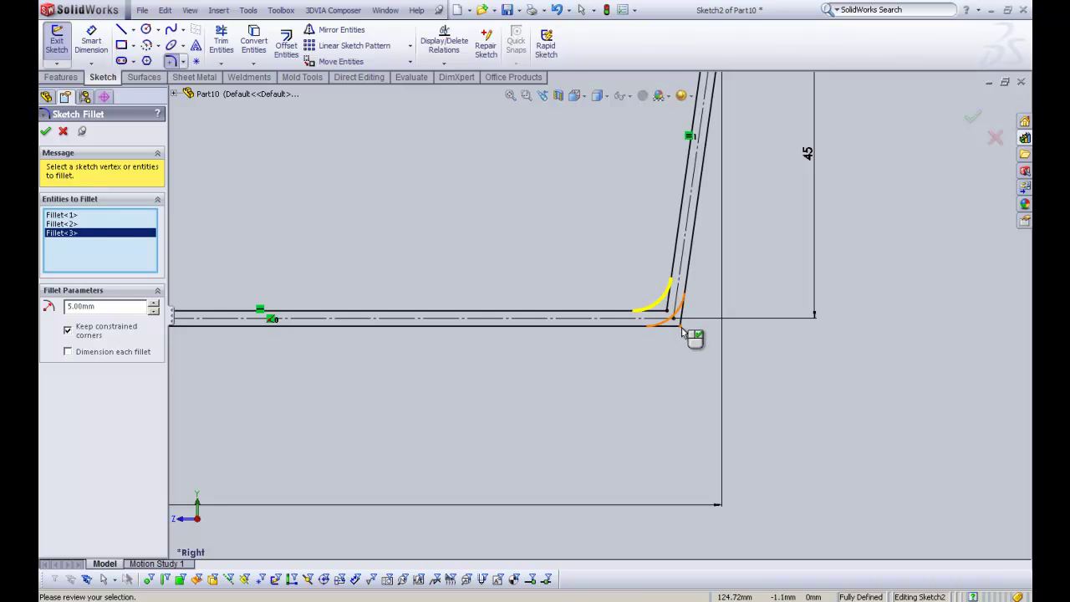
left_click(678, 325)
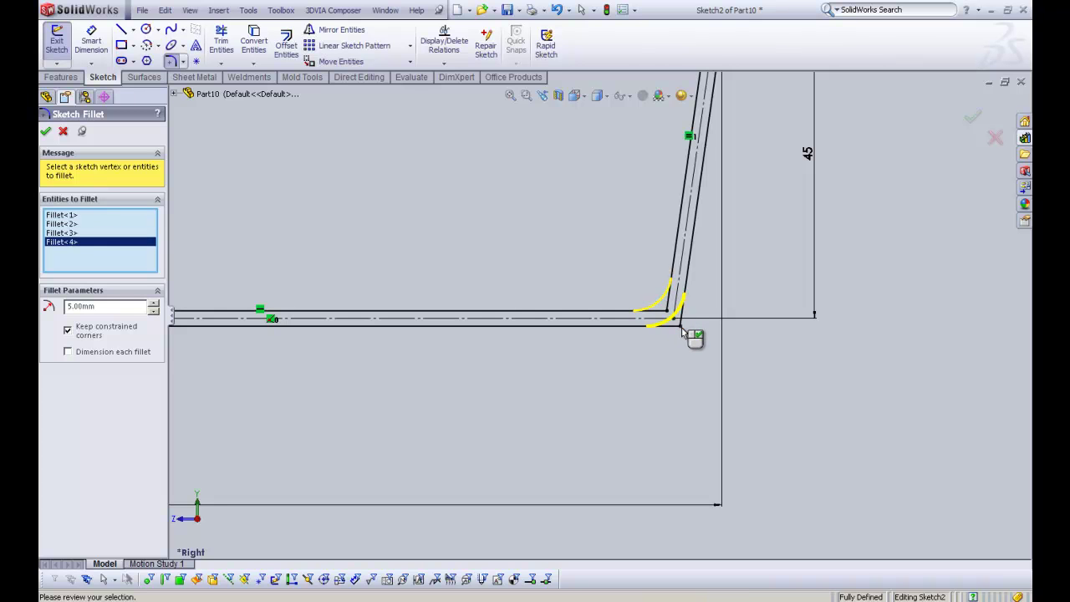
left_click(970, 118)
key("f")
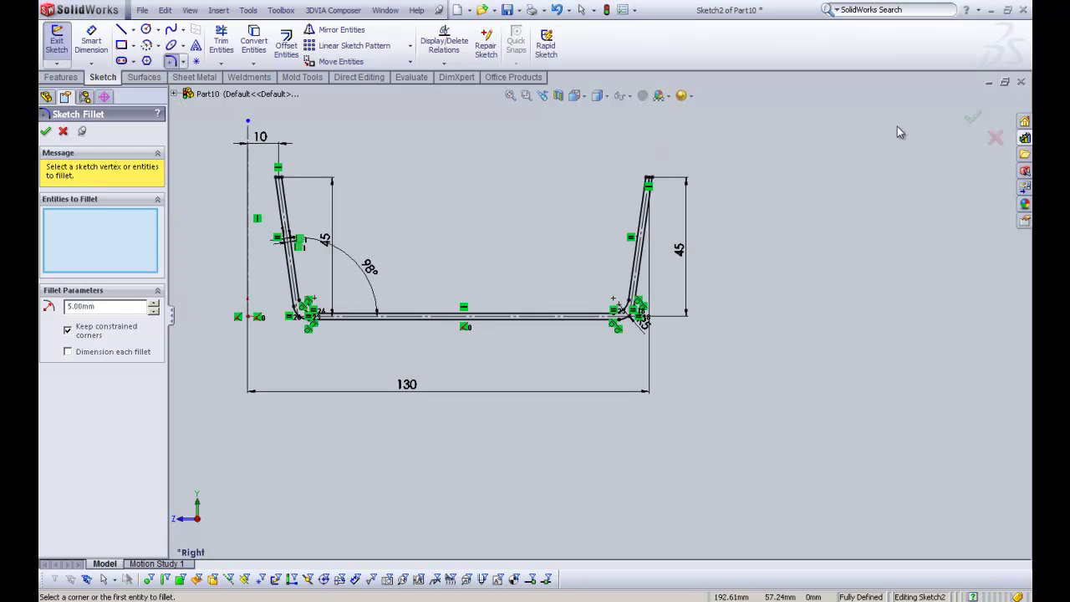
left_click(972, 118)
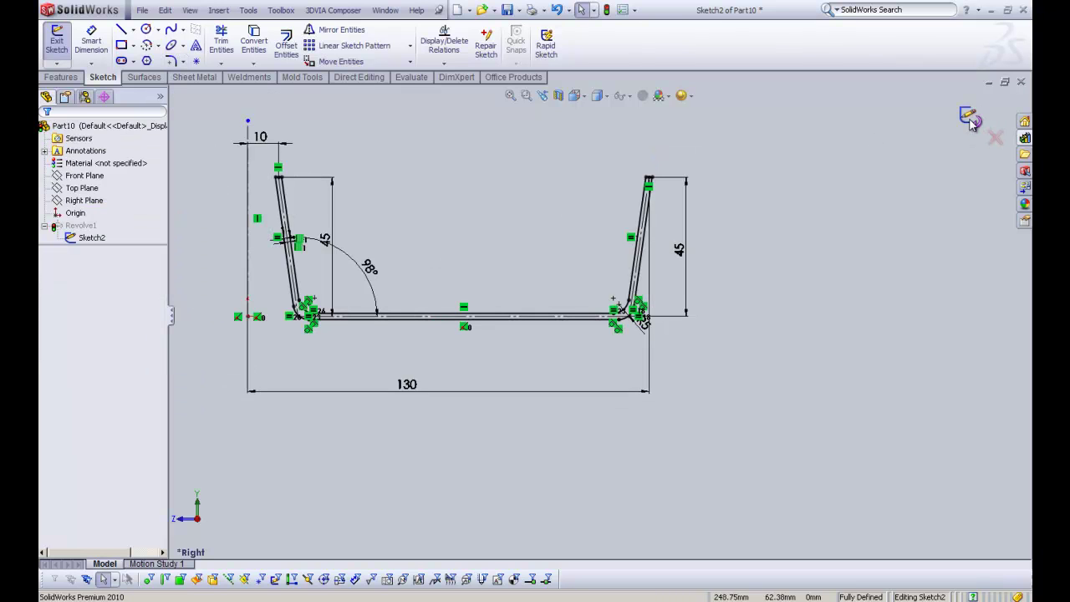
left_click(969, 117)
Step: Examine the rounded transitions at the pan's outer bottom edge, inner floor edge and cone base from several angles
scroll(642, 322, "down", 2)
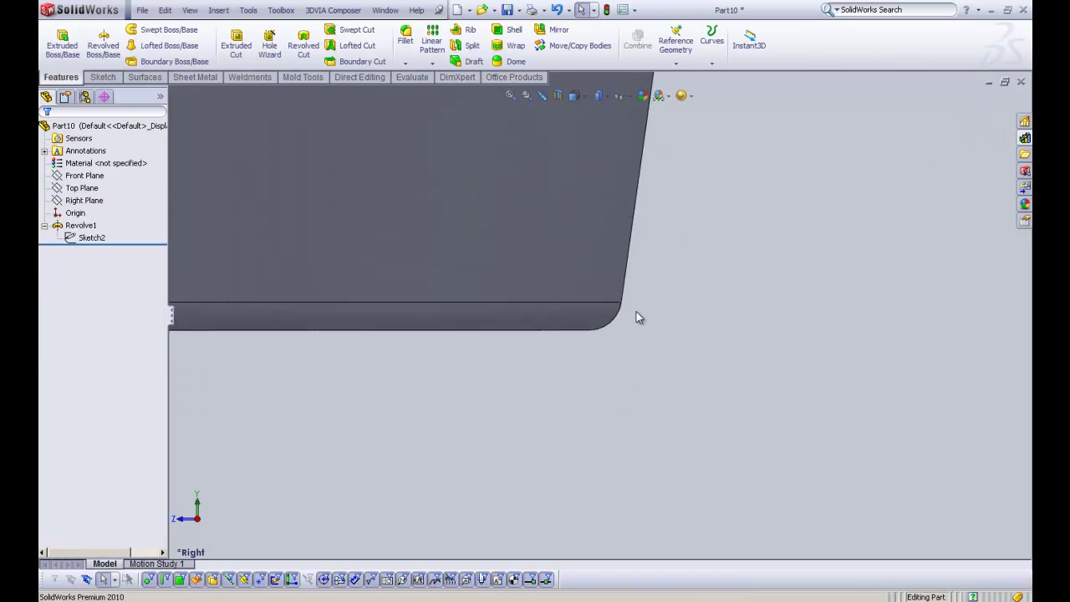
scroll(543, 275, "up", 4)
middle_click_drag(455, 295, 520, 409)
scroll(520, 409, "up", 3)
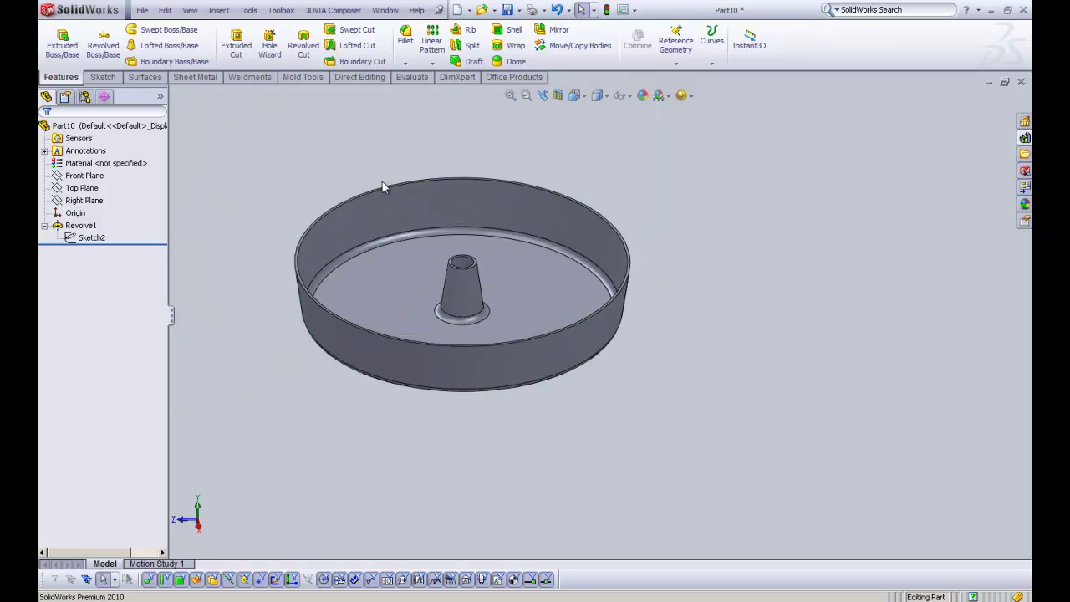
left_click(483, 245)
key("Escape")
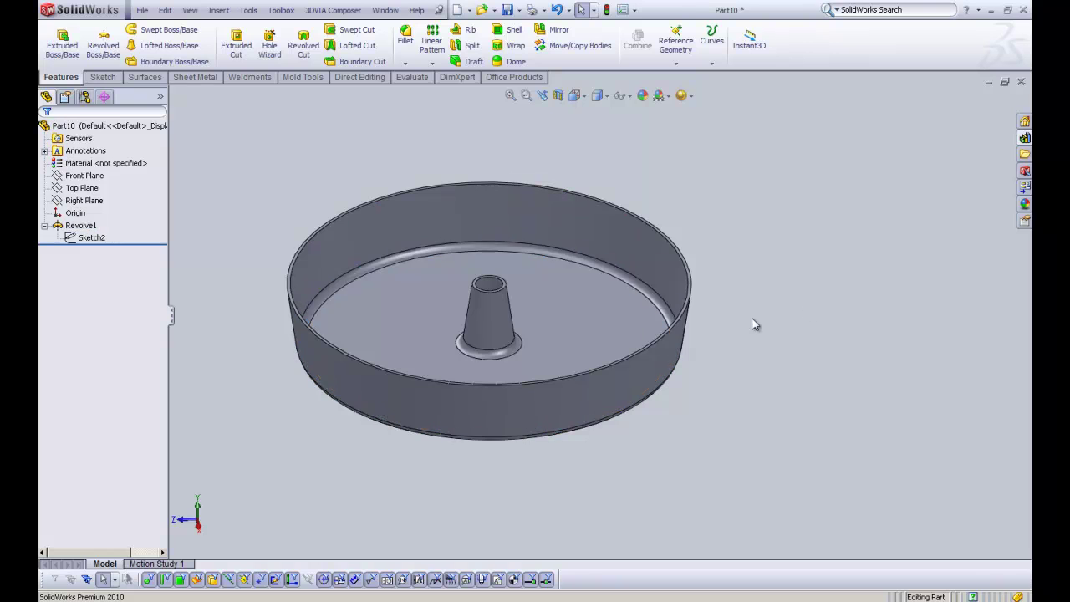
left_click(515, 349)
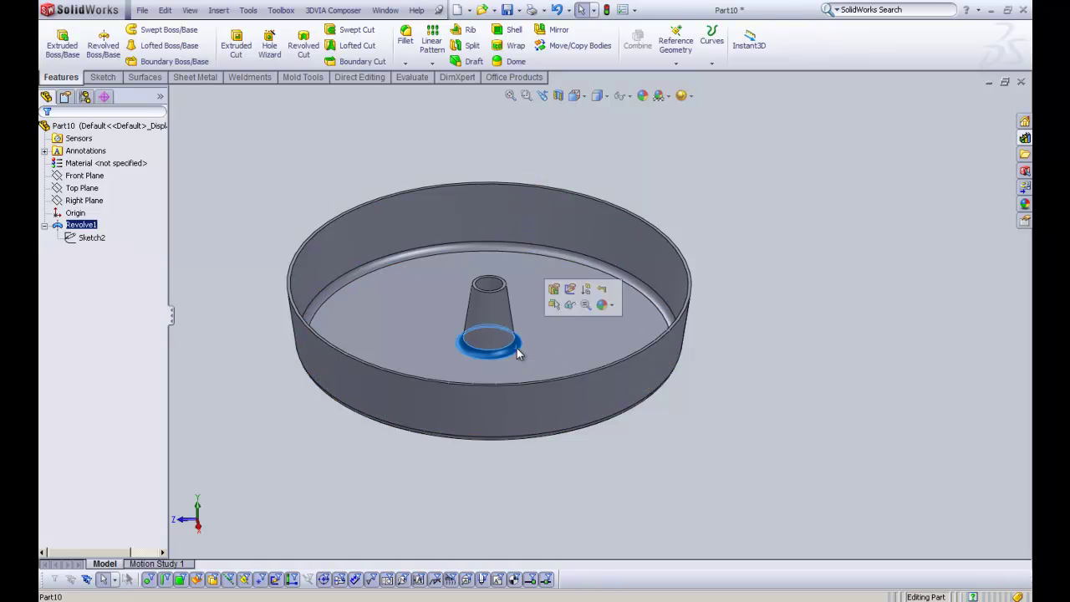
left_click(657, 430)
middle_click_drag(754, 402, 733, 343)
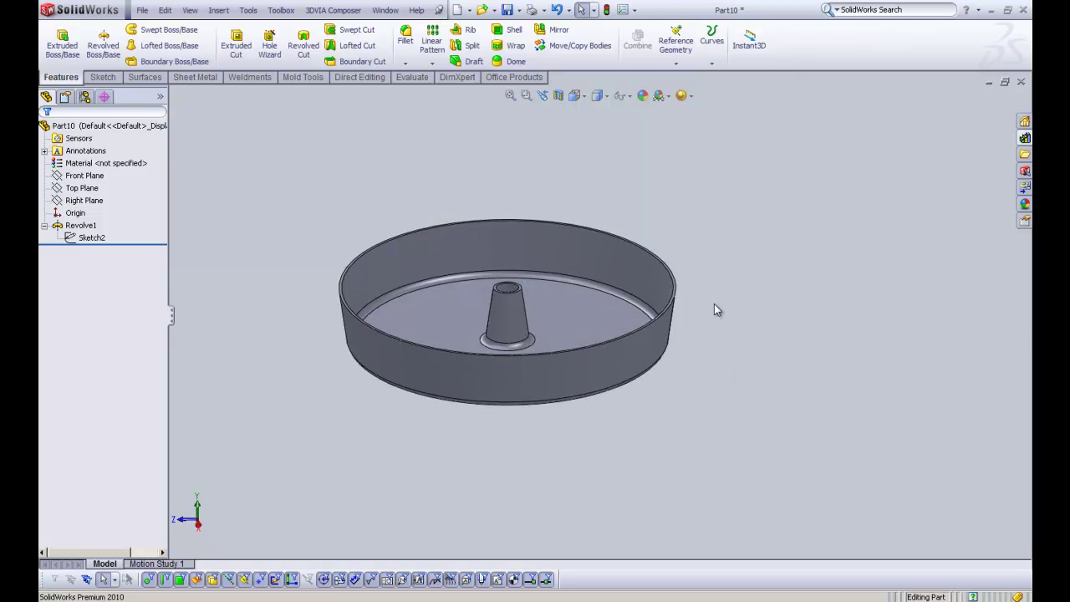